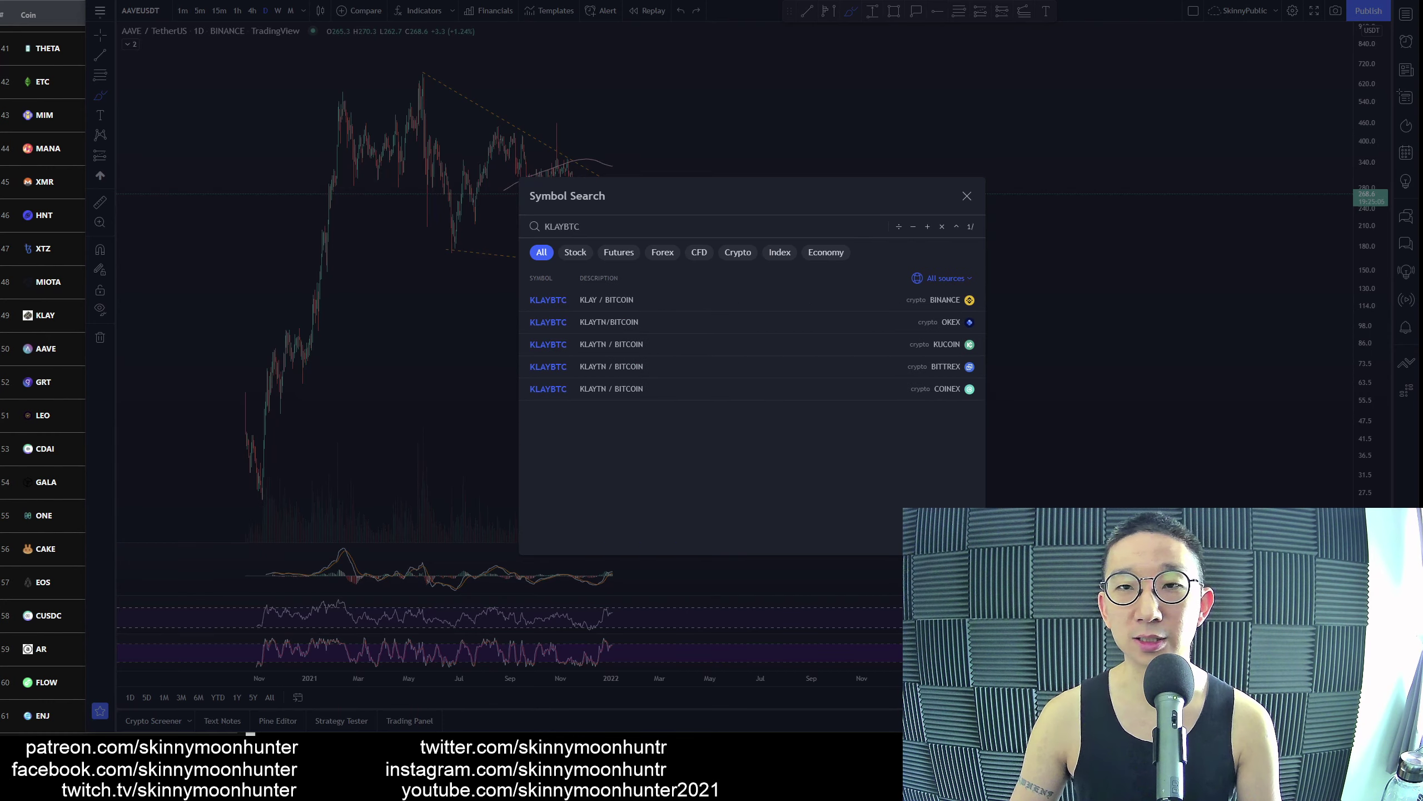
Load the Binance KLAYBTC chart and enlarge its recent price action
key(Return)
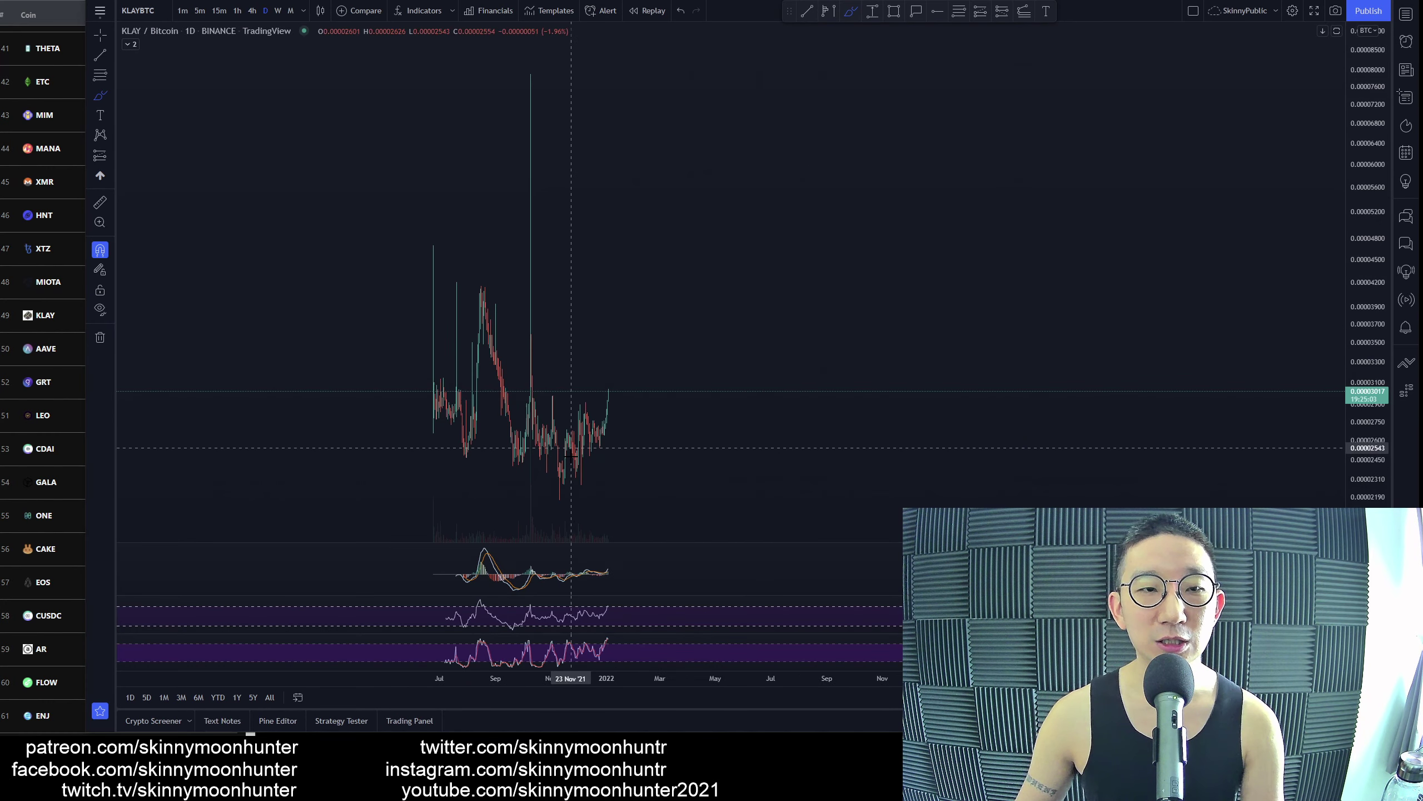
scroll(571, 447, up, 3)
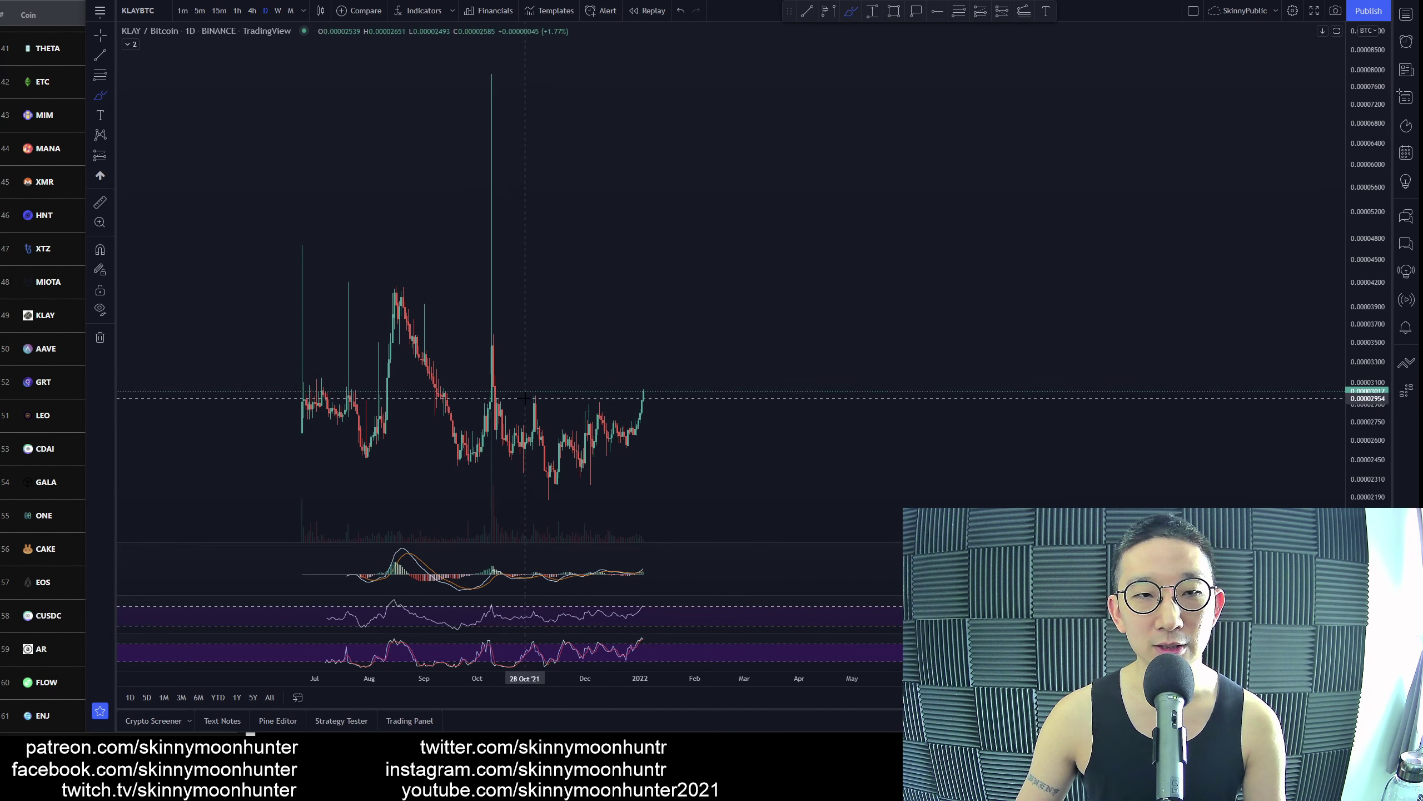
Sketch a neckline across the recent highs with an inverse head and shoulders beneath it and an upward breakout arrow
click(497, 400)
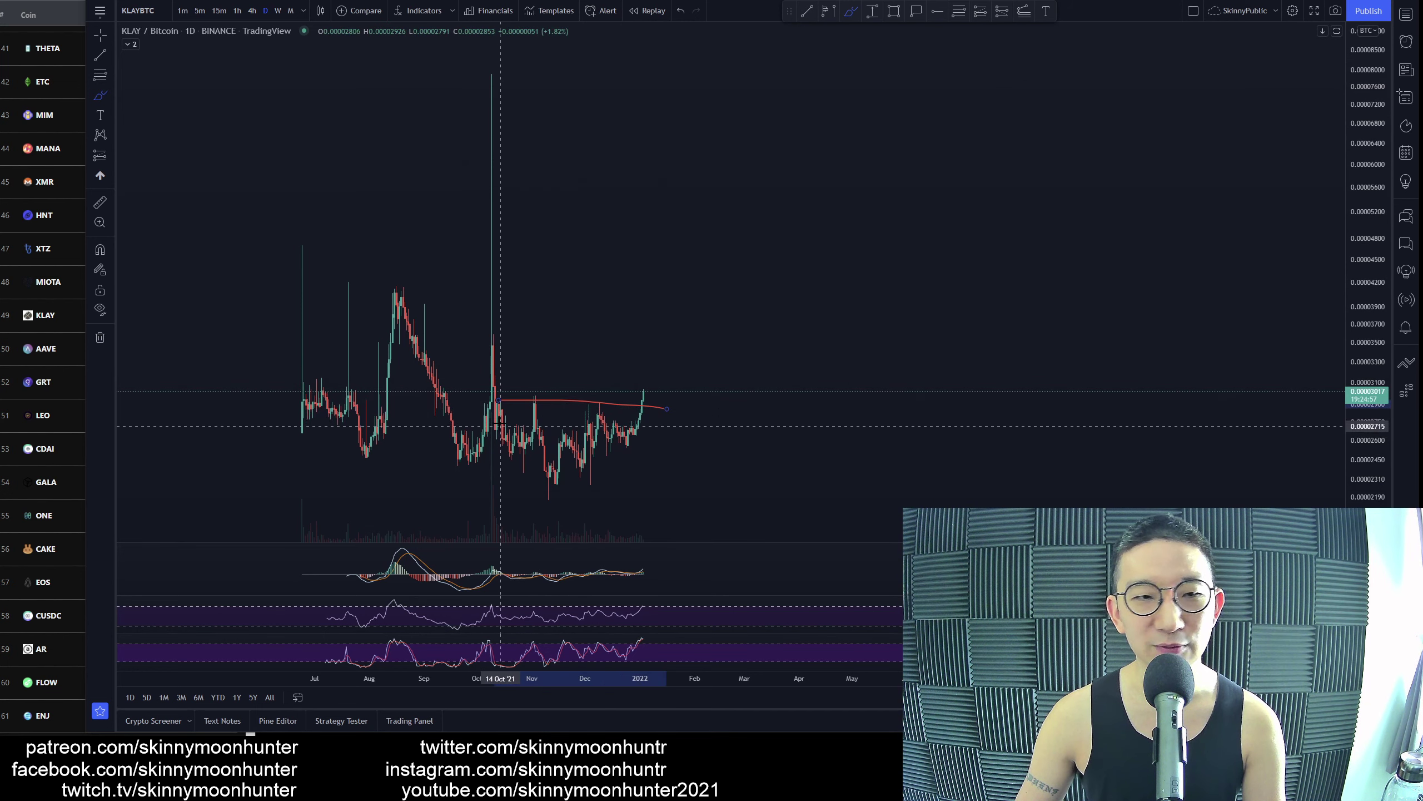
mouse_move(492, 408)
mouse_down()
mouse_move(510, 446)
mouse_move(526, 395)
mouse_move(584, 483)
mouse_up()
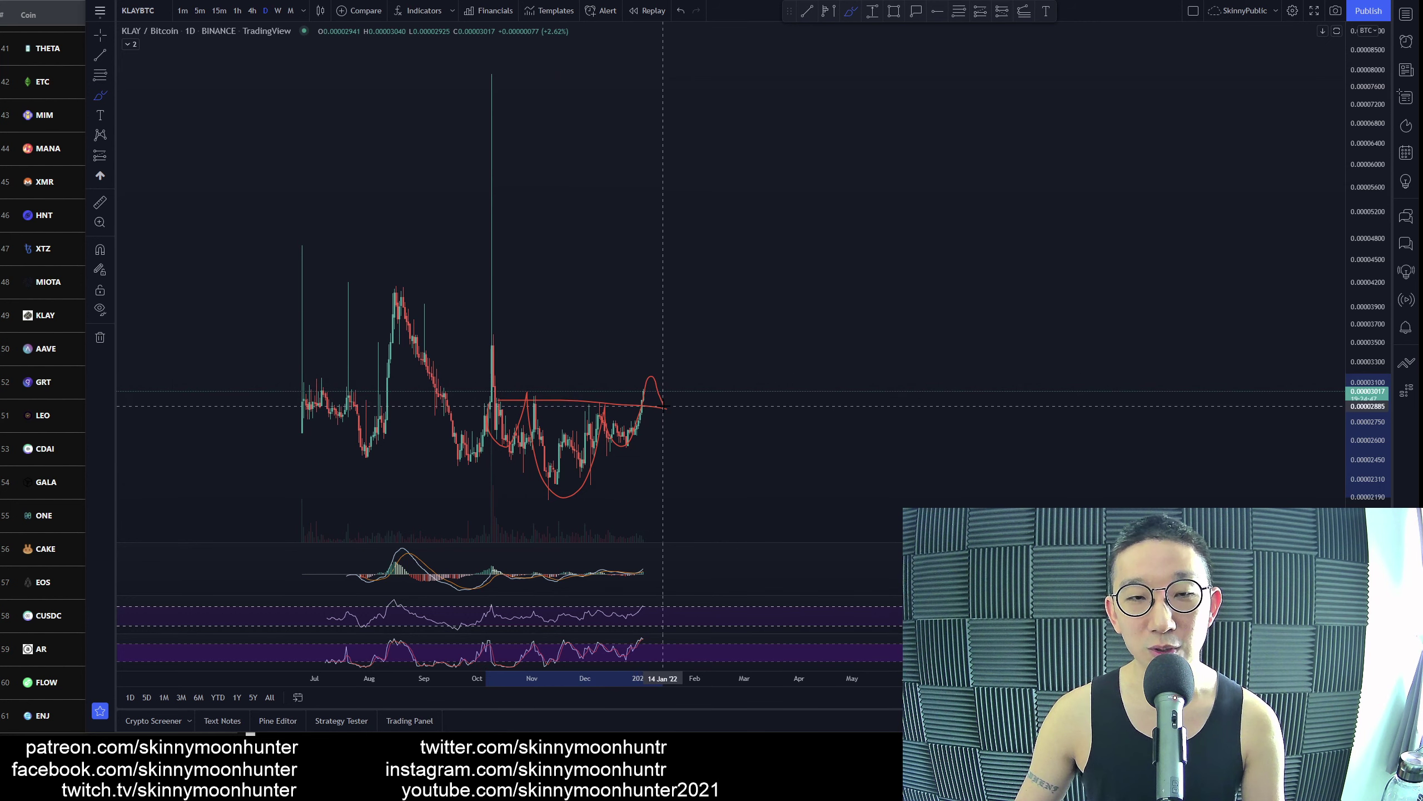
drag(672, 395, 769, 254)
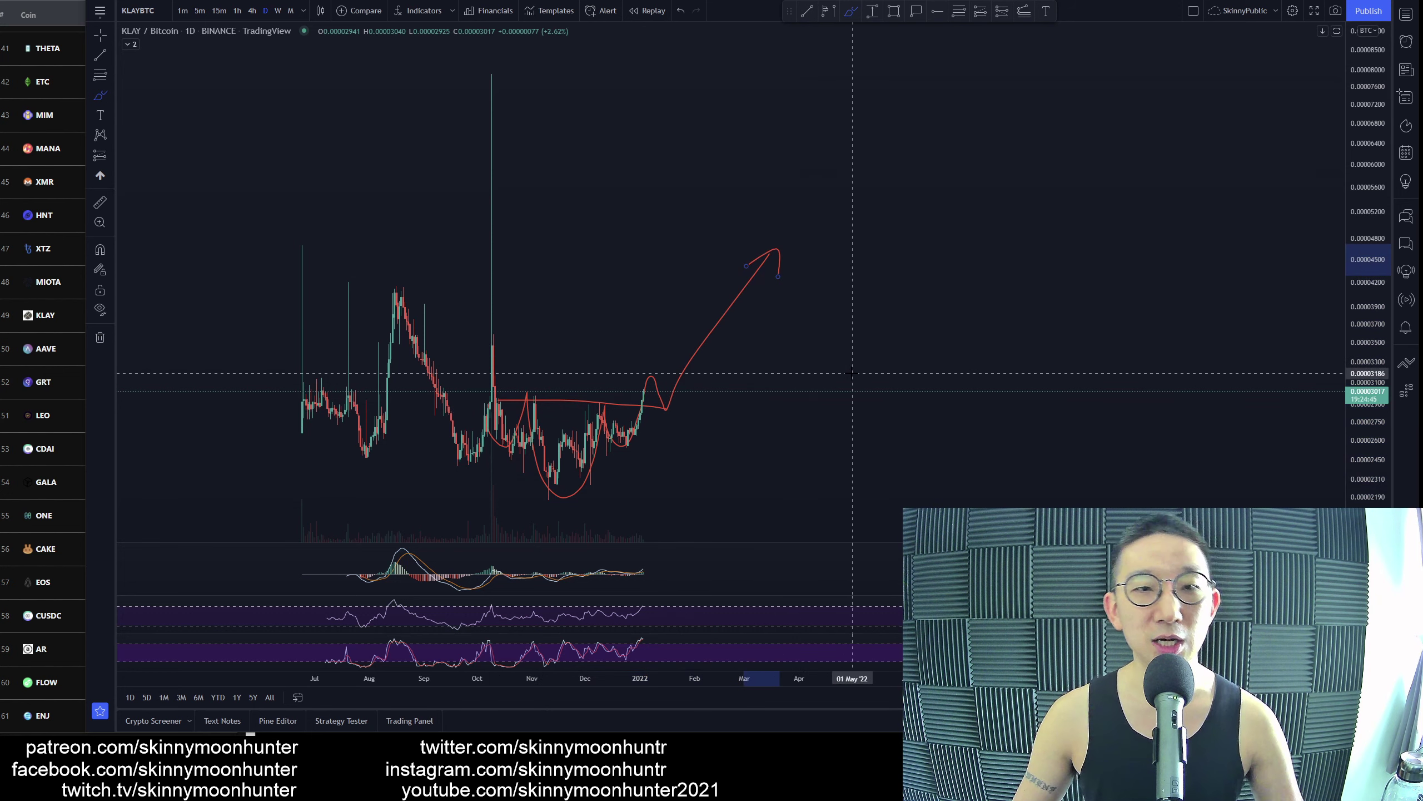
Undo the pattern and arrow, sketch an alternative drop below the neckline, and undo all remaining KLAYBTC sketches
key(ctrl+z)
key(ctrl+z)
drag(665, 398, 673, 458)
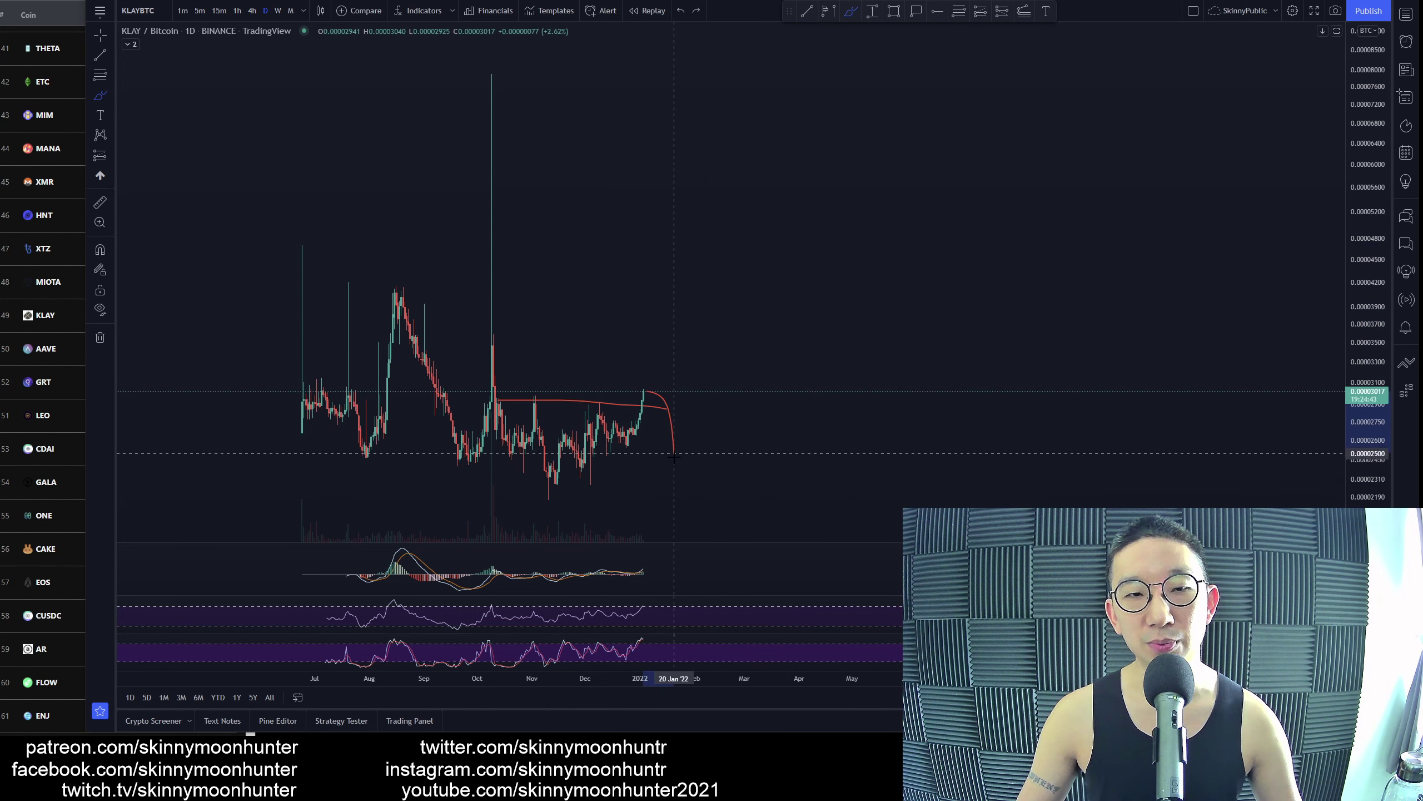
key(ctrl+z)
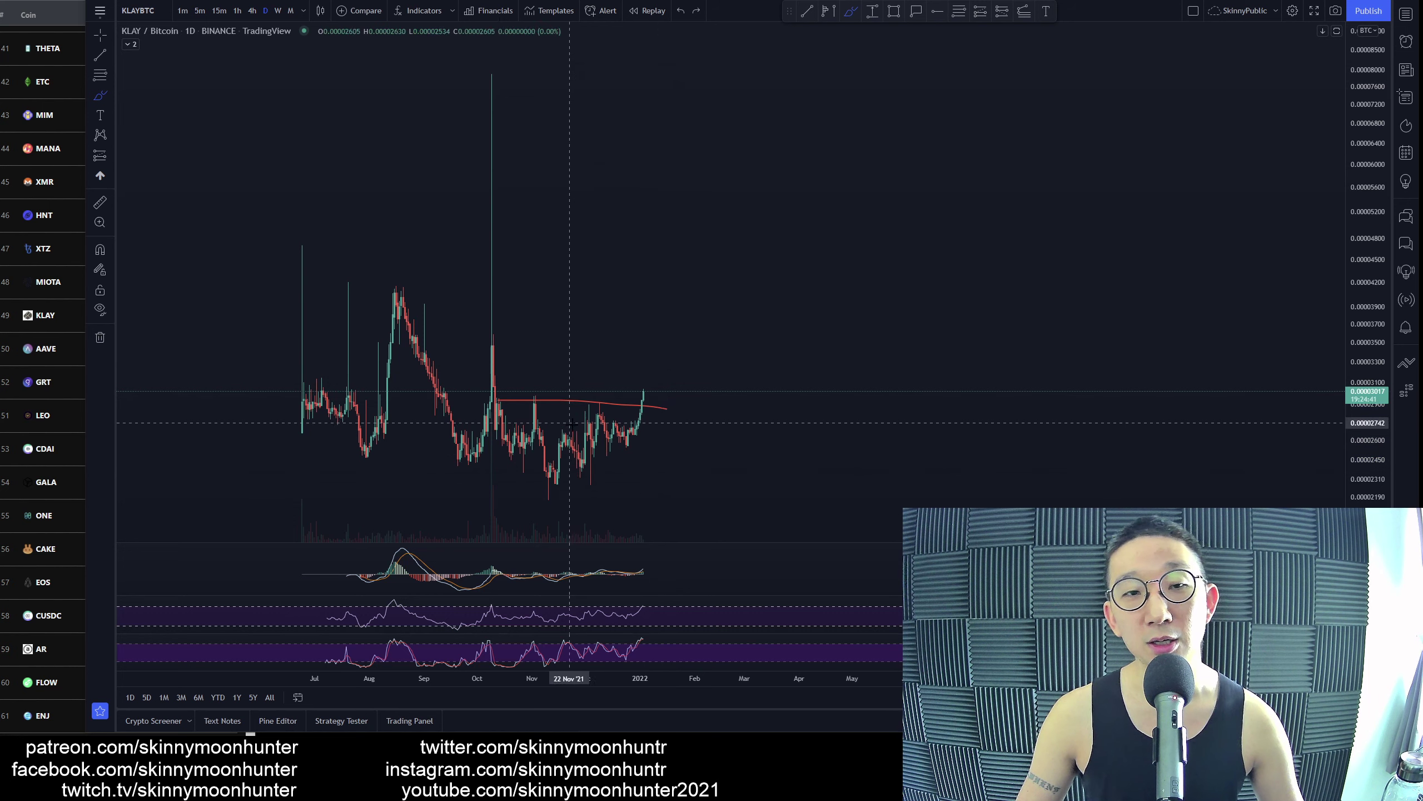
drag(681, 400, 693, 421)
key(ctrl+z)
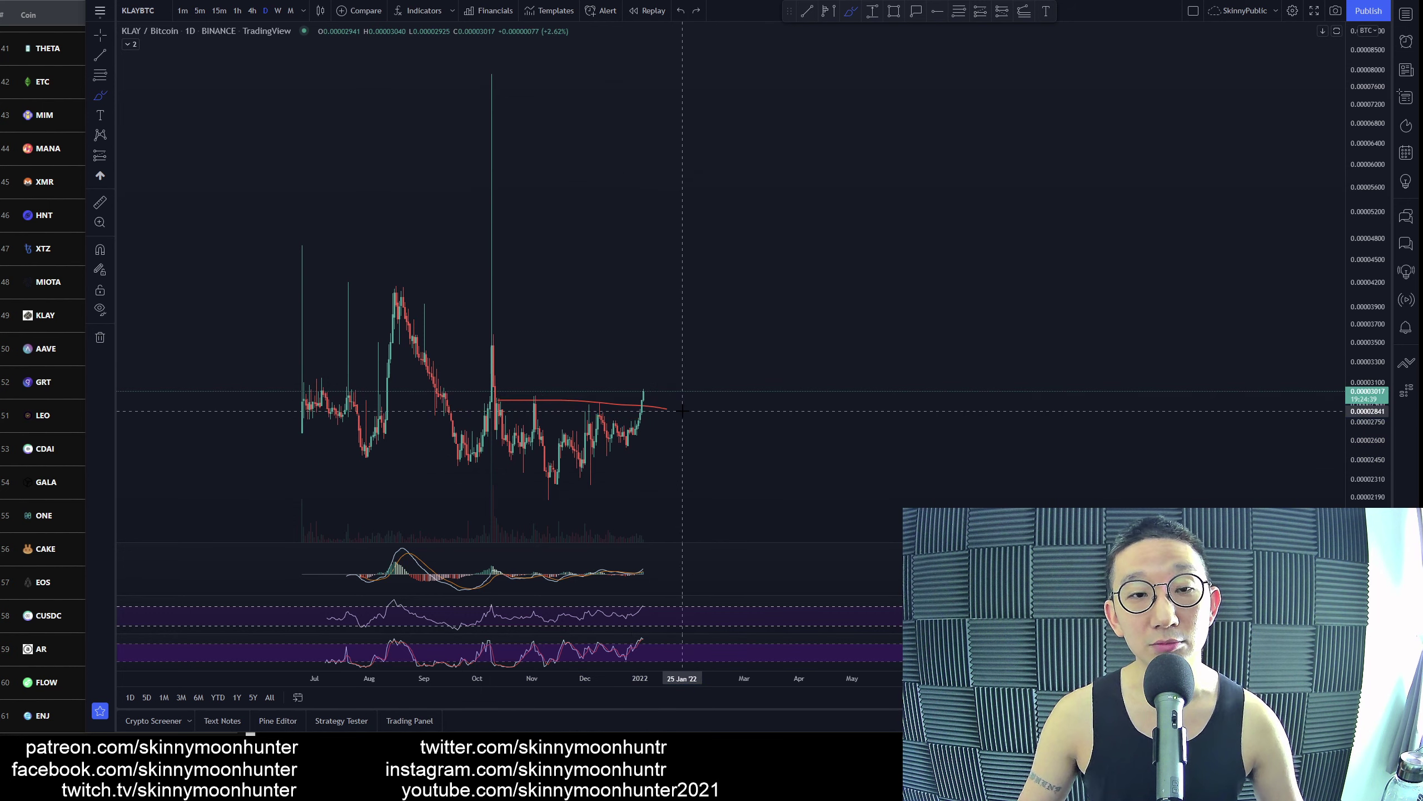
key(ctrl+z)
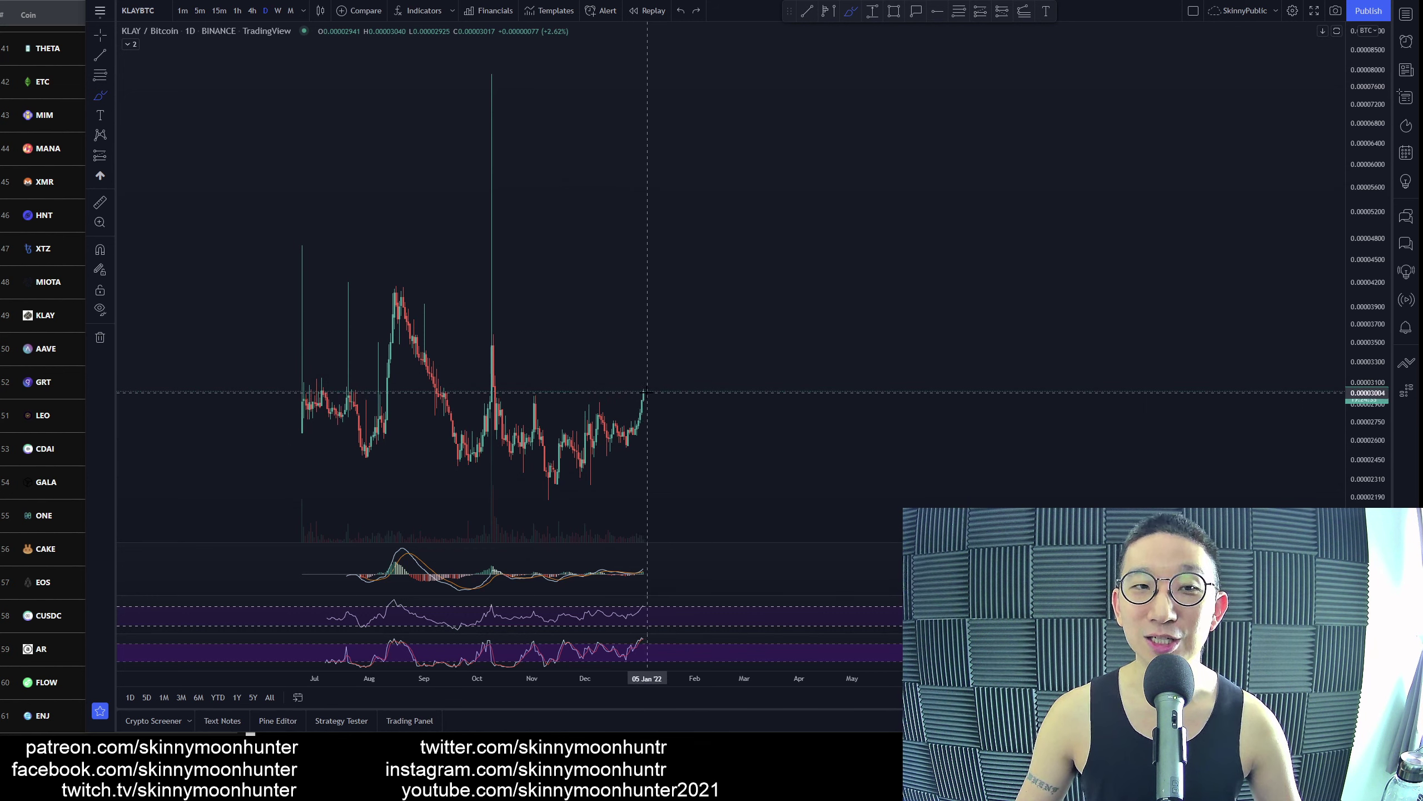
Switch to the CoinMarketCap chart, load Klaytn/Bitcoin, and rescale the price axis so the full candle history is readable
drag(281, 241, 620, 386)
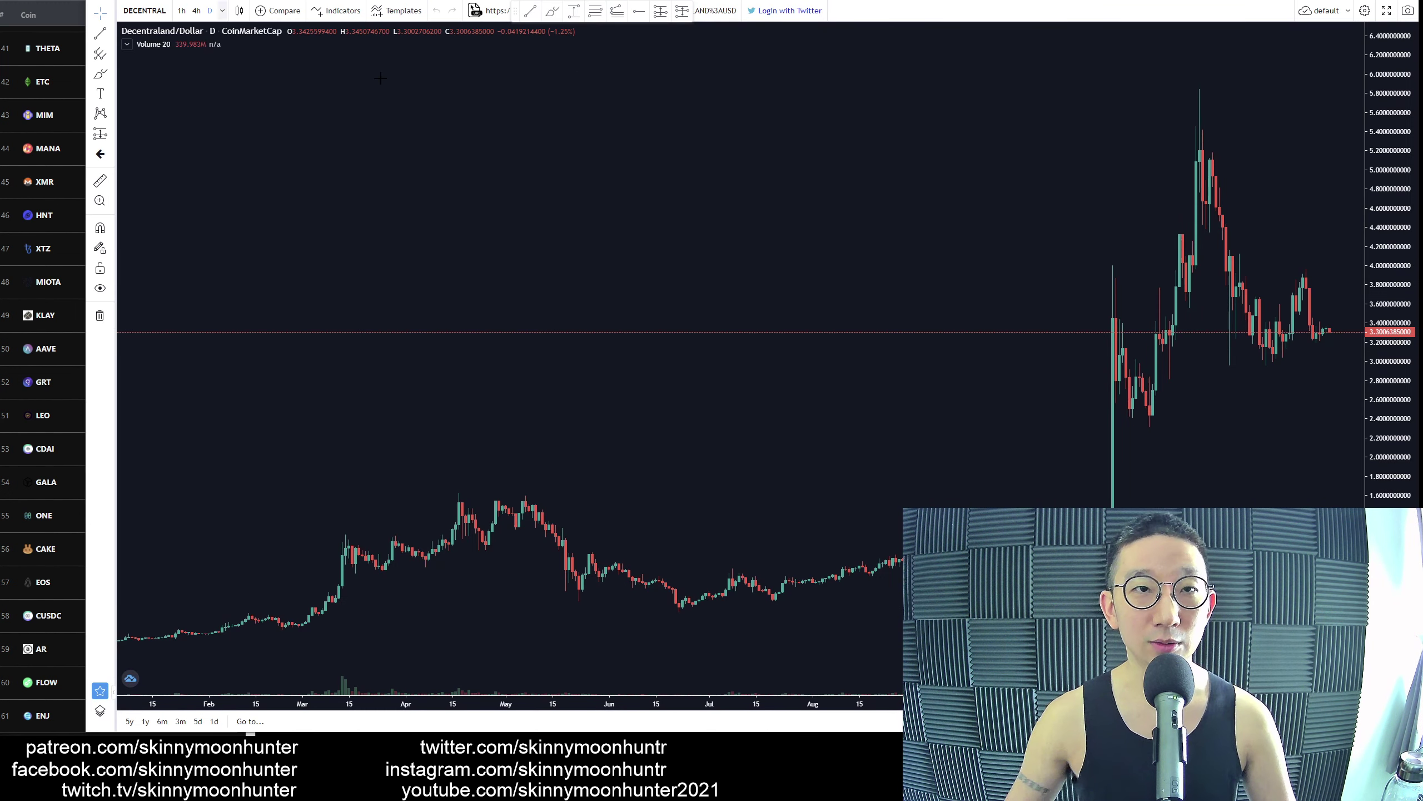
drag(679, 179, 481, 177)
text(KLA)
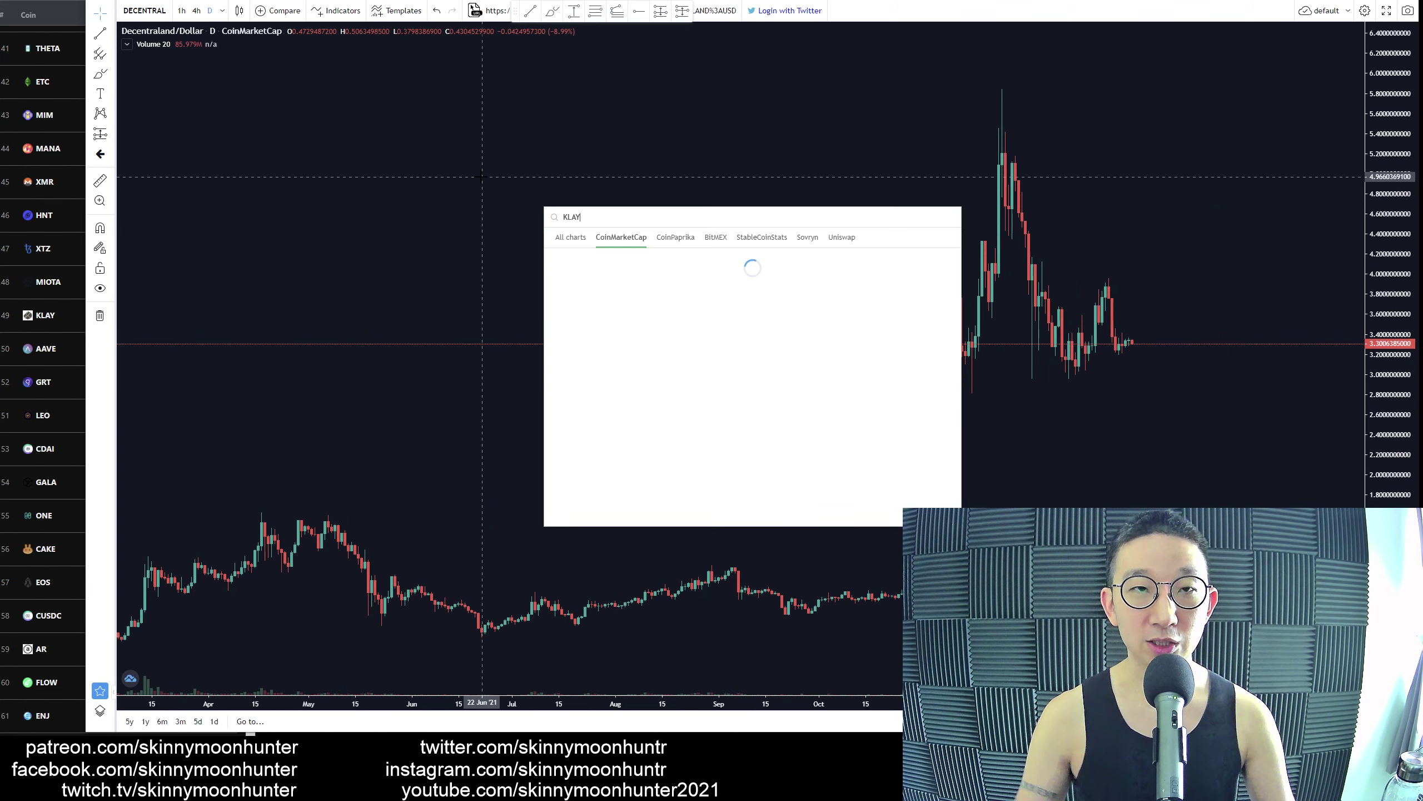
text(Y)
key(Return)
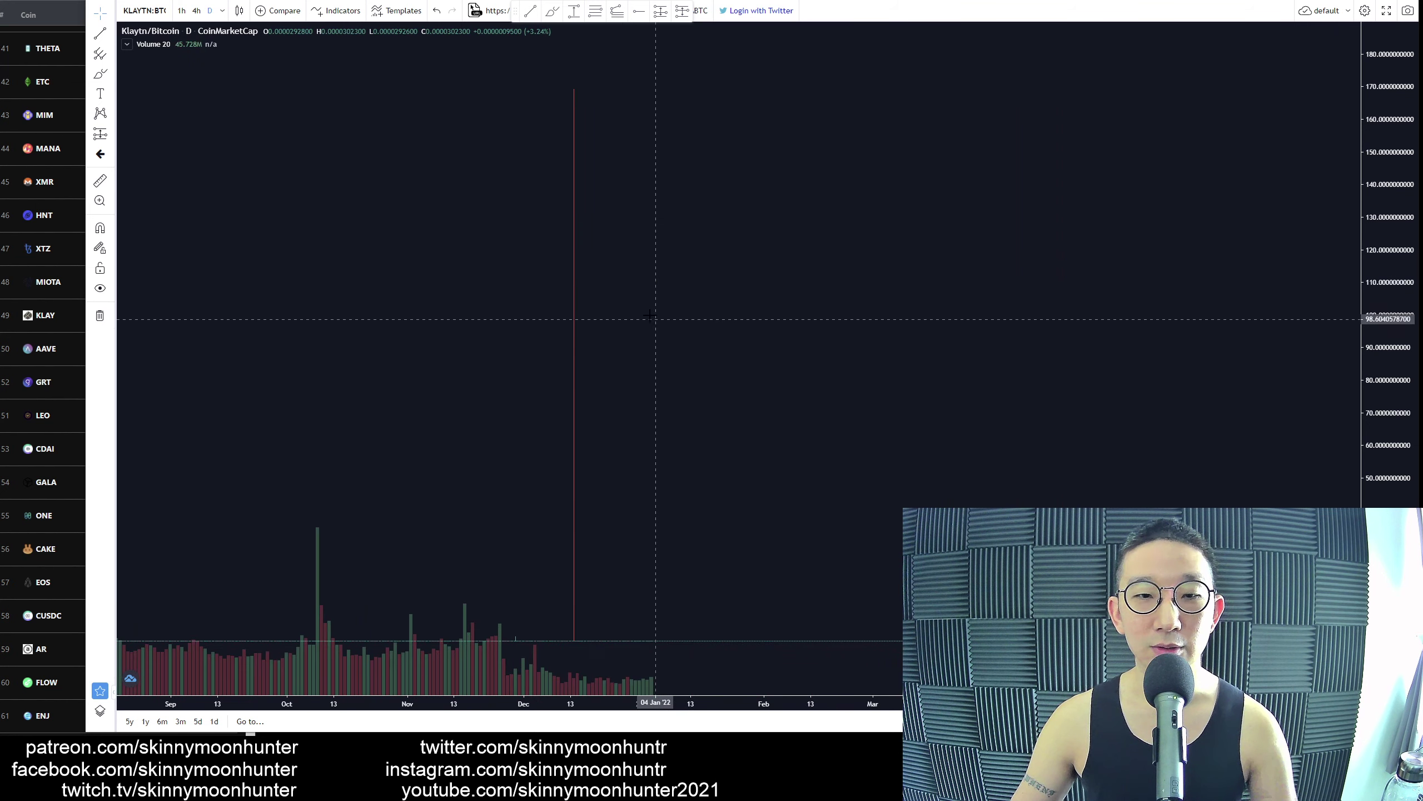
scroll(650, 315, down, 15)
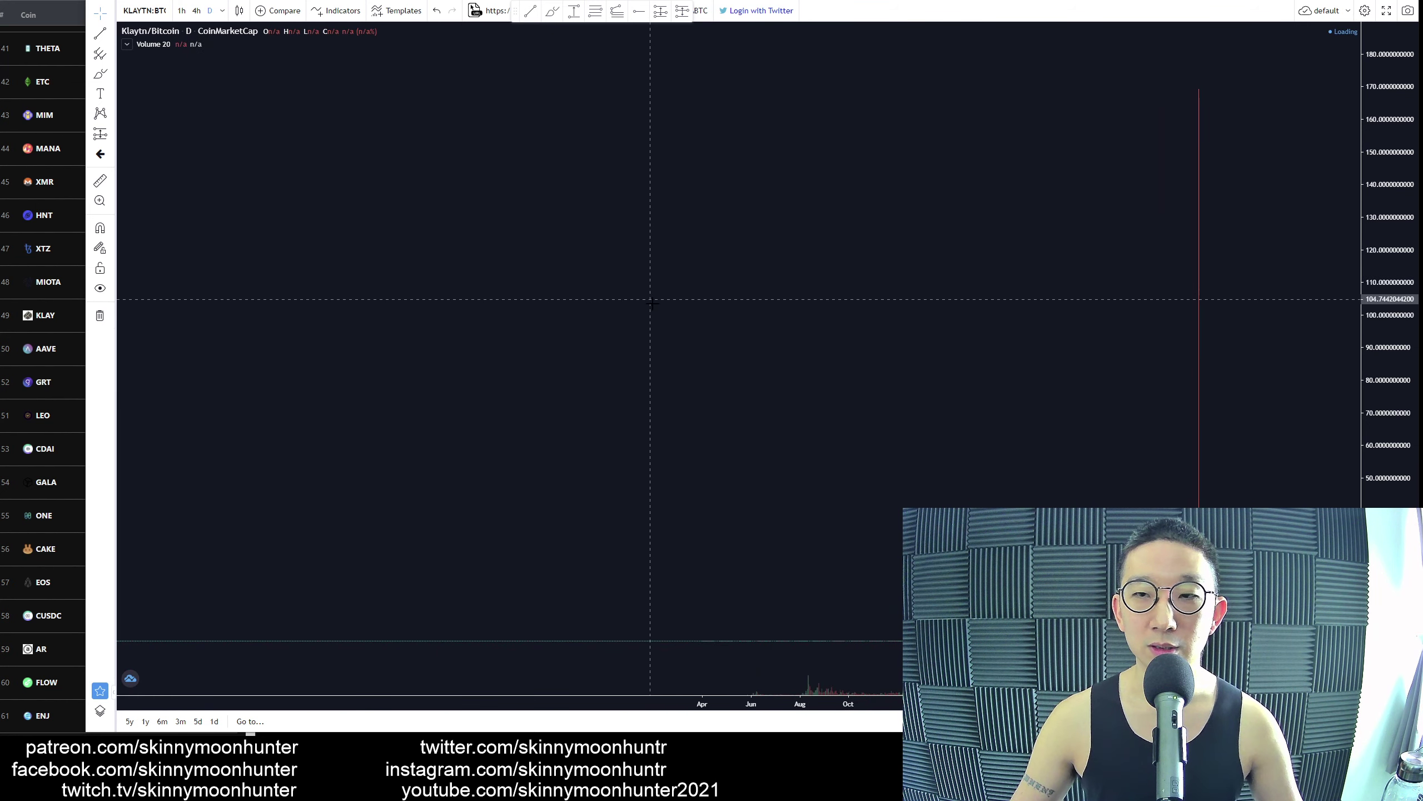
drag(656, 304, 902, 309)
drag(1376, 215, 1375, 267)
drag(1143, 352, 627, 344)
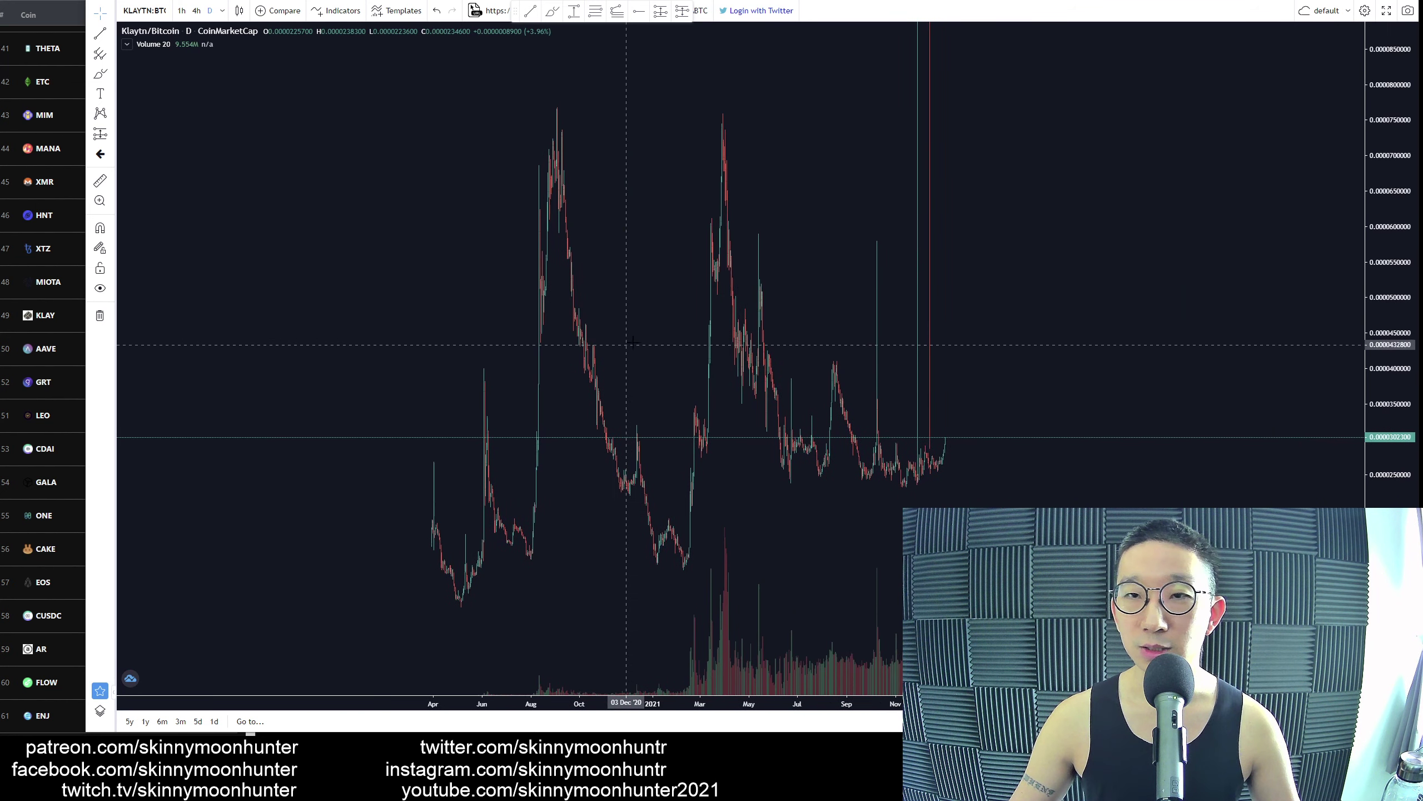
drag(1099, 363, 996, 359)
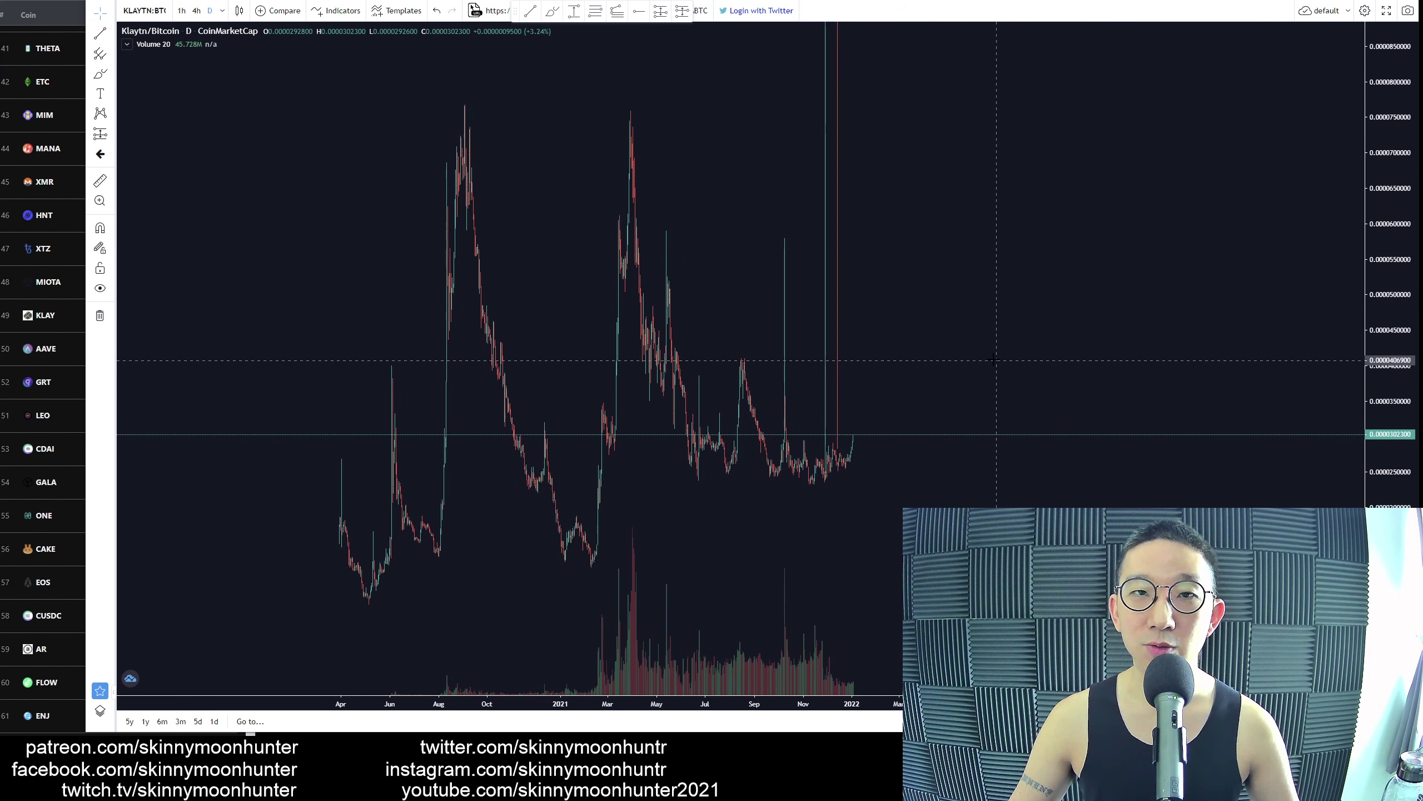
scroll(952, 252, up, 3)
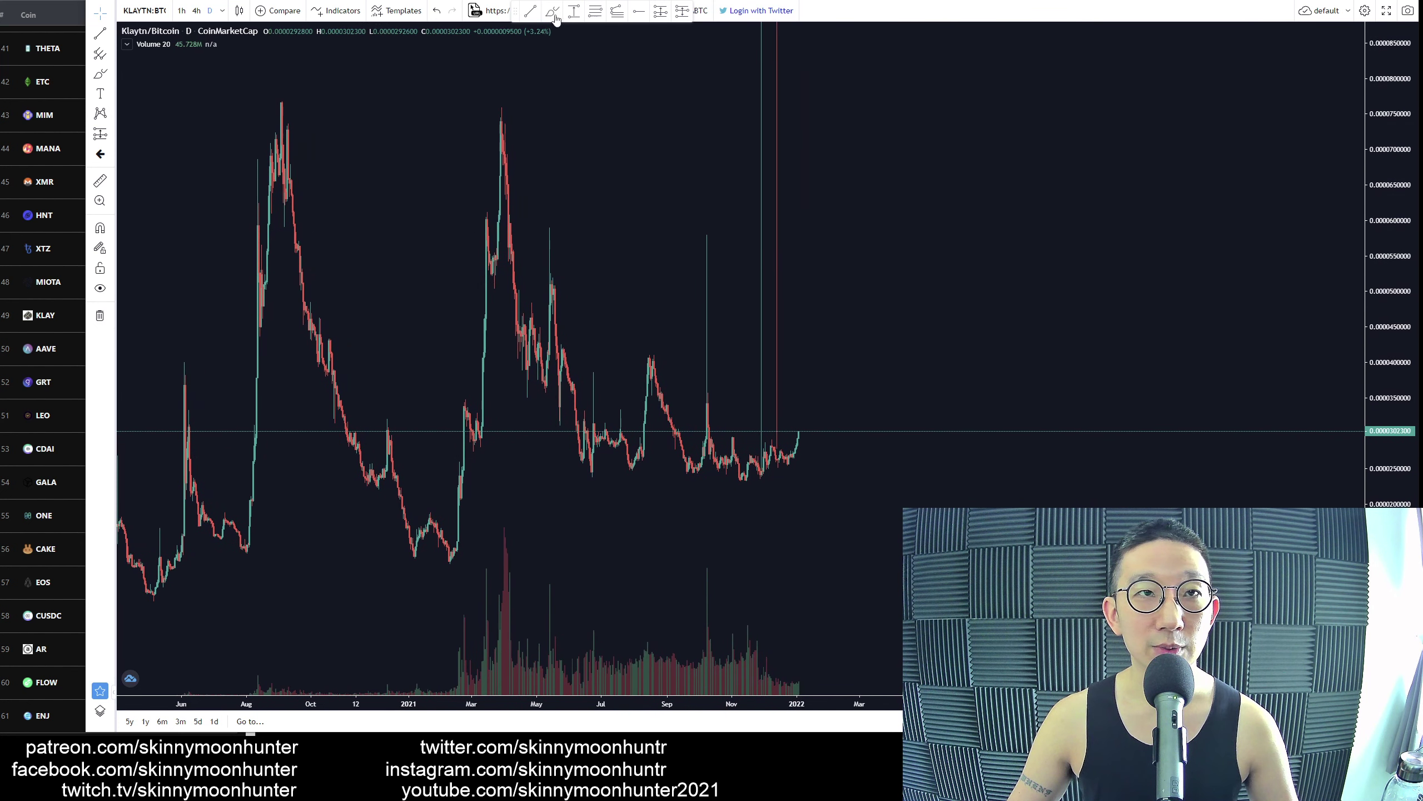
Draw a freehand resistance line across the two highest Klaytn/Bitcoin peaks at about 0.000076
drag(266, 101, 610, 102)
key(ctrl+z)
drag(269, 104, 919, 101)
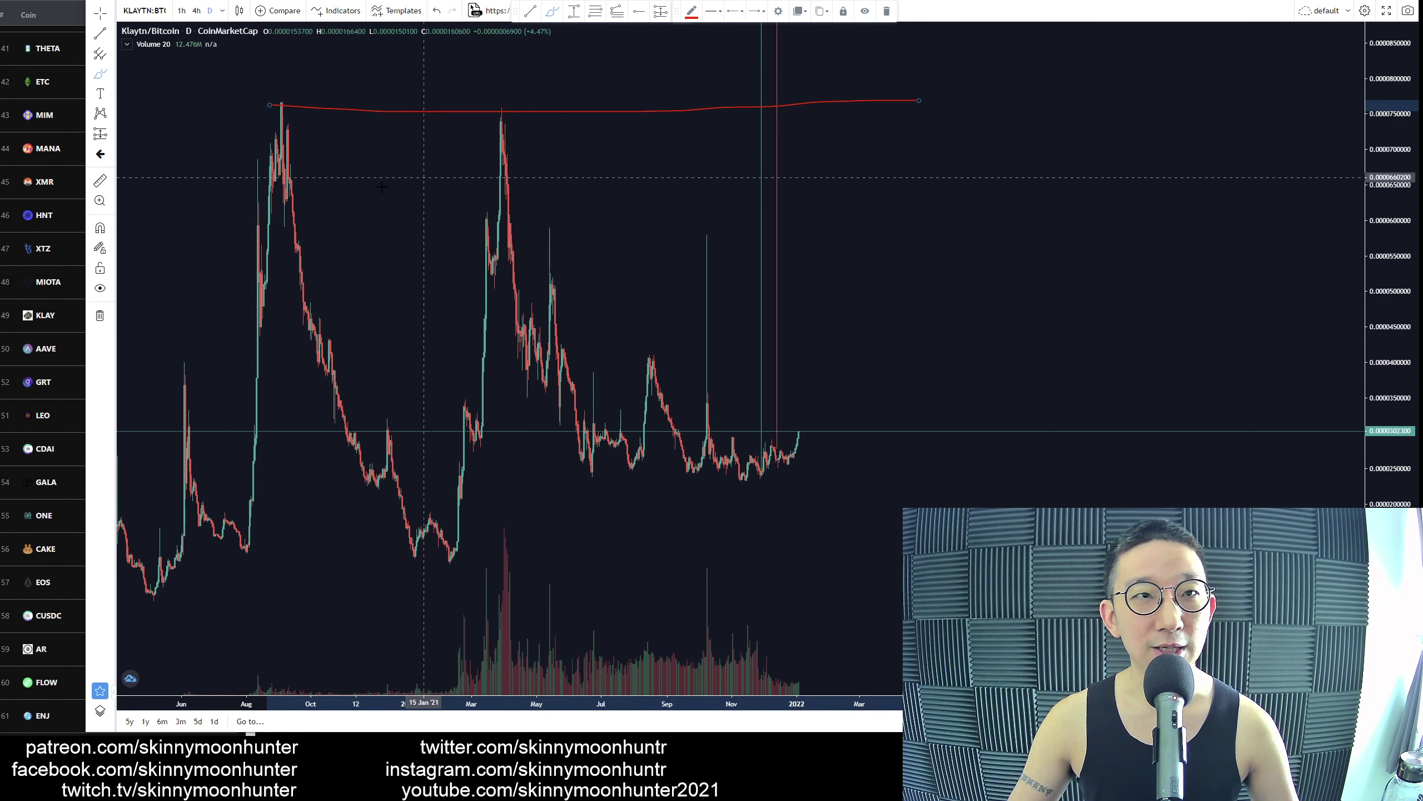
Sketch successively shallower cups under the resistance, with a rising support line and an upward breakout stroke
mouse_move(271, 104)
mouse_down()
mouse_move(421, 600)
mouse_move(499, 137)
mouse_move(574, 330)
mouse_move(712, 446)
mouse_move(829, 274)
mouse_move(837, 158)
mouse_move(876, 228)
mouse_move(964, 235)
mouse_move(983, 123)
mouse_up()
drag(404, 654, 1169, 160)
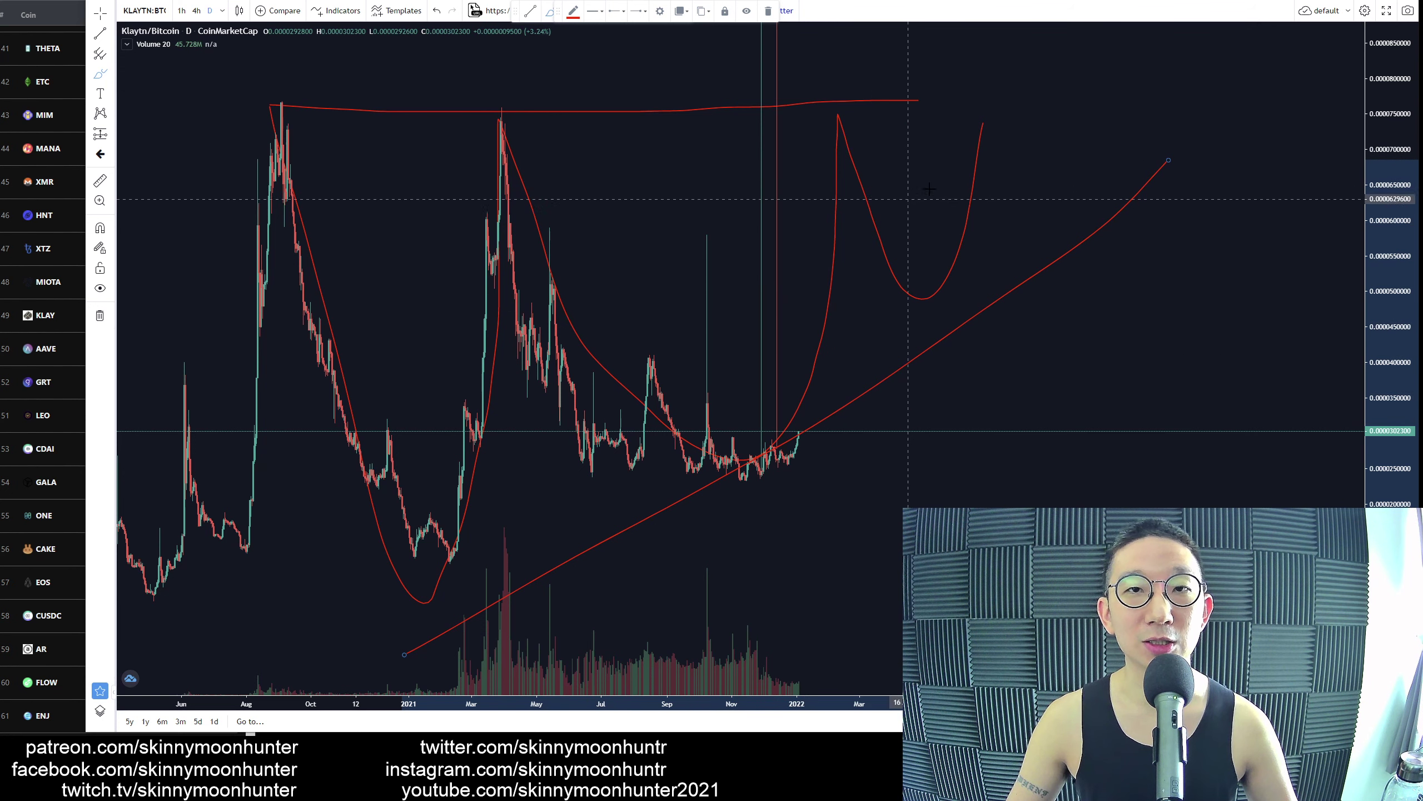
drag(989, 198, 1036, 24)
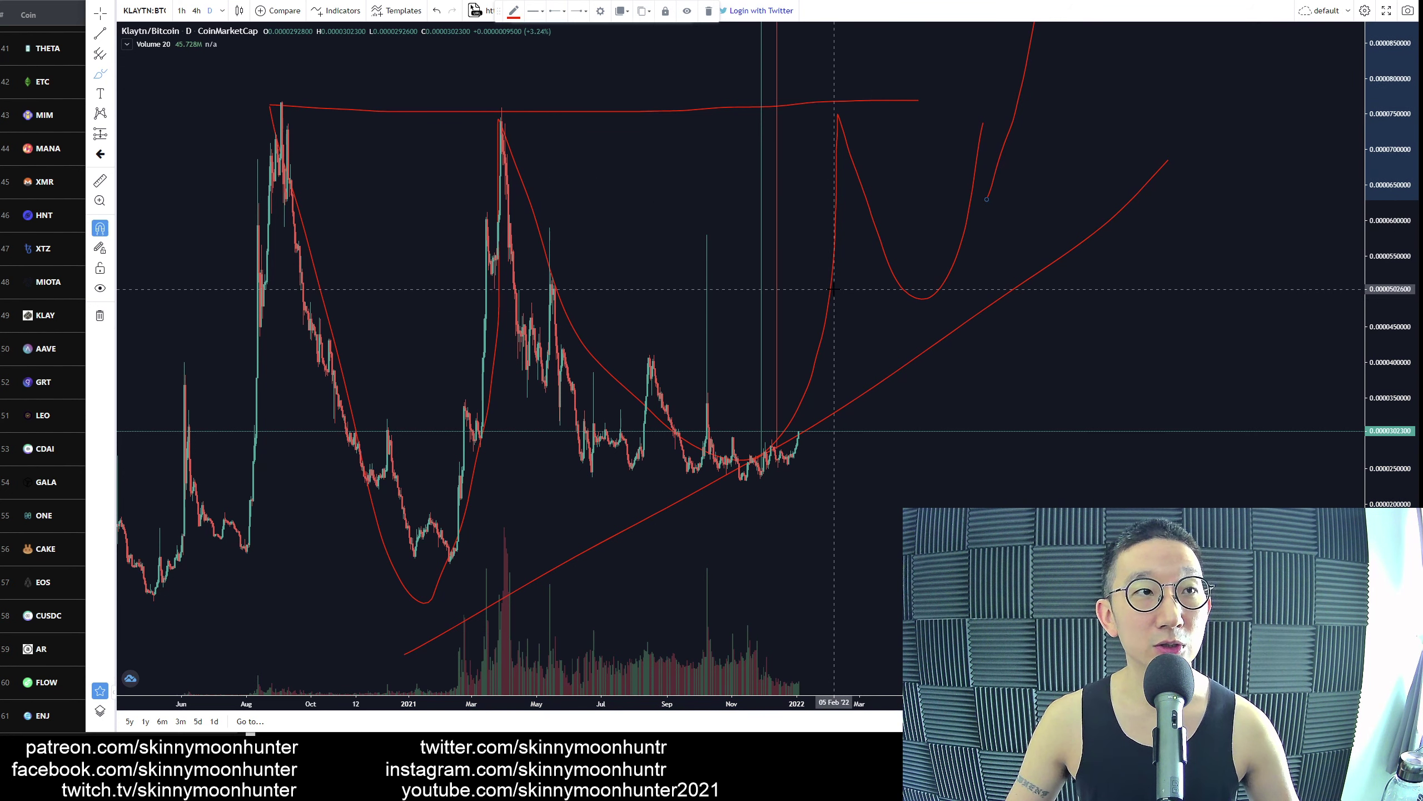
Undo the breakout stroke and remove all drawings from the Klaytn/Bitcoin chart
key(ctrl+z)
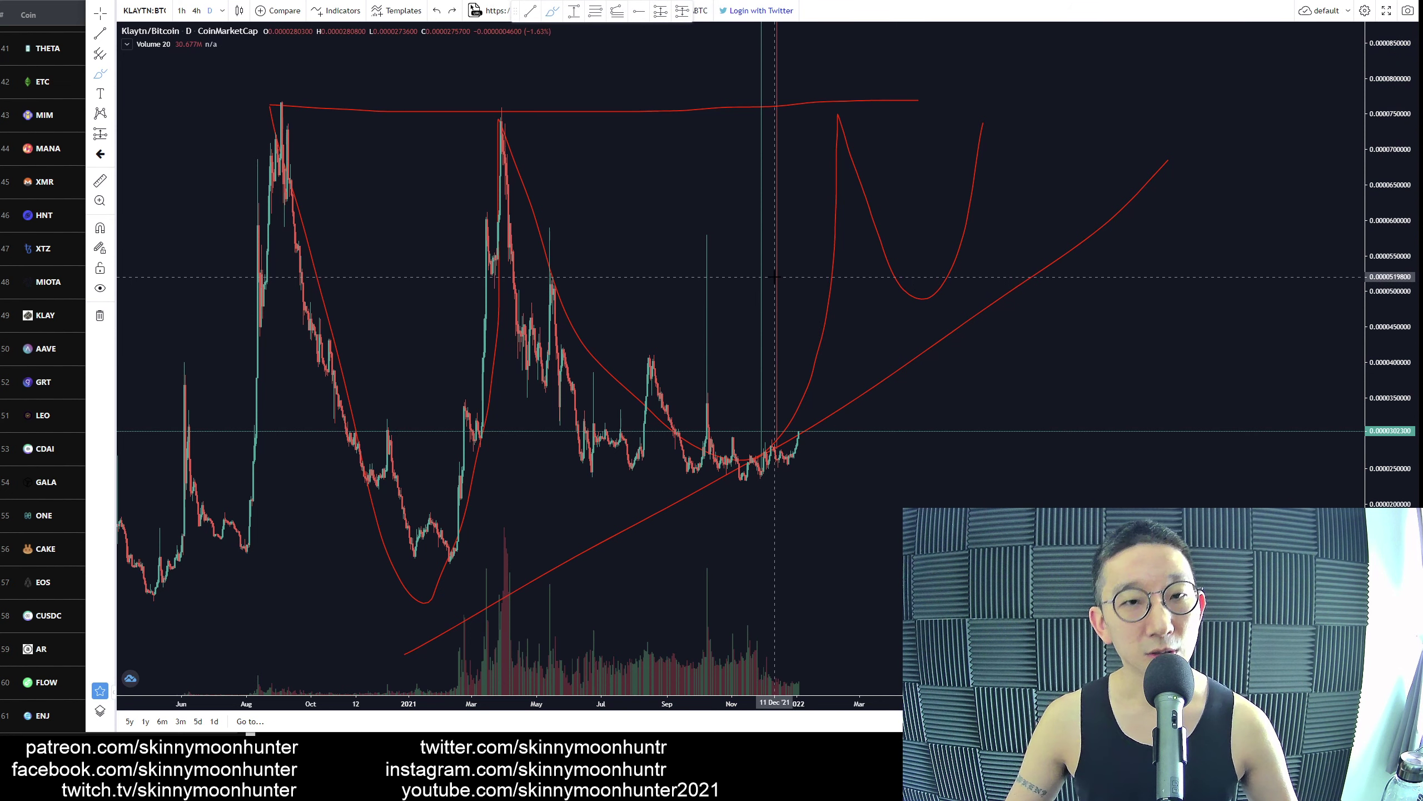
right_click(650, 209)
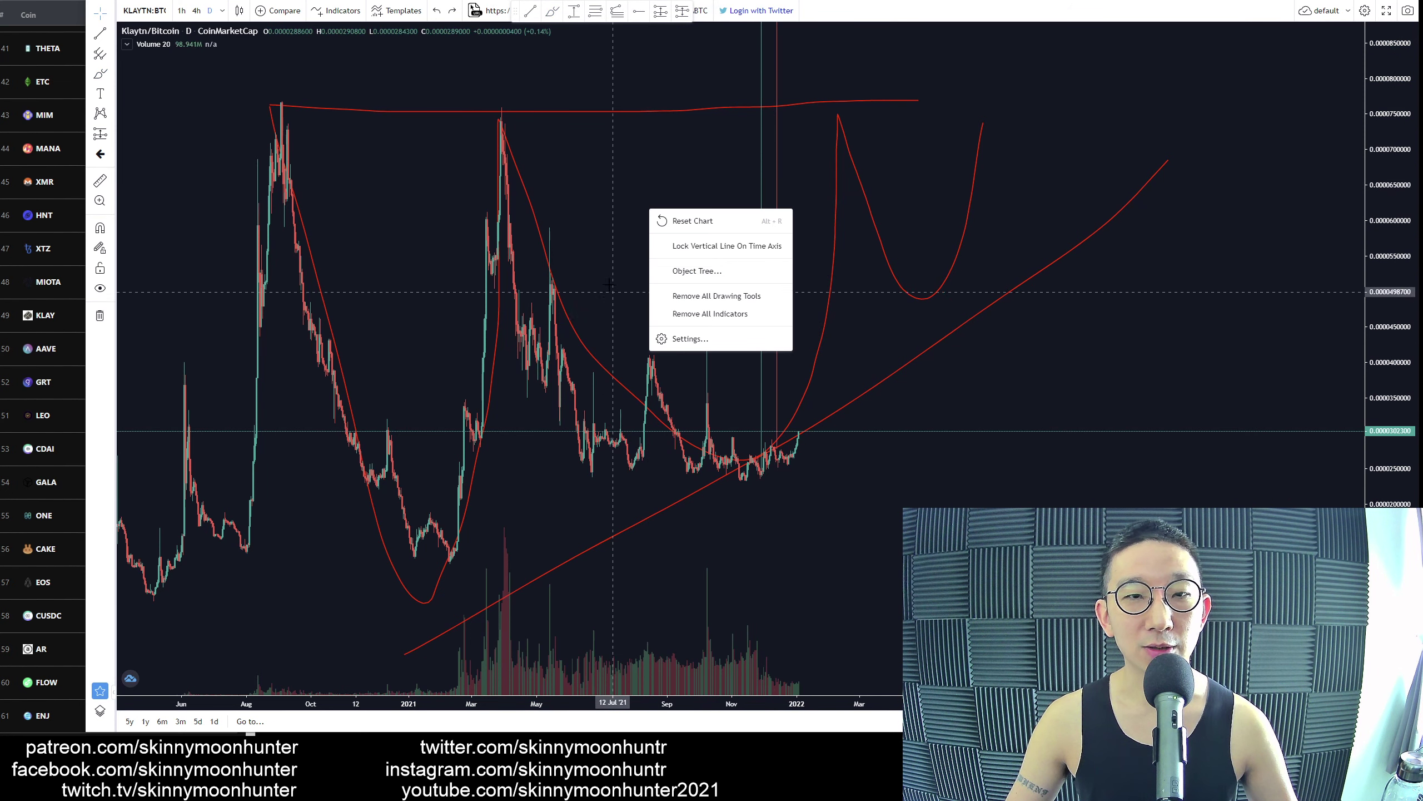
click(695, 298)
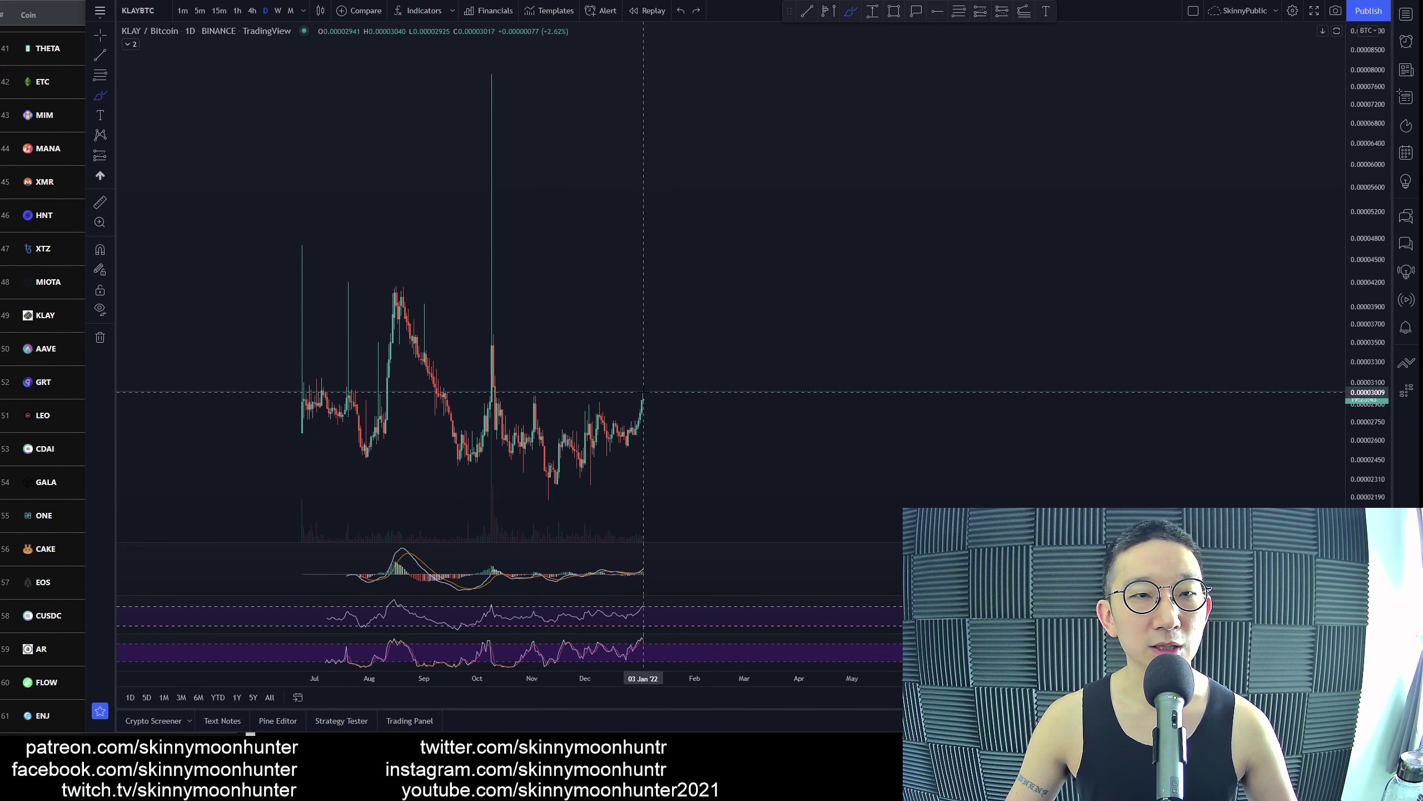
Return to the TradingView chart and load the Binance KLAYUSDT pair in place of KLAYBTC
drag(648, 398, 700, 100)
key(ctrl+z)
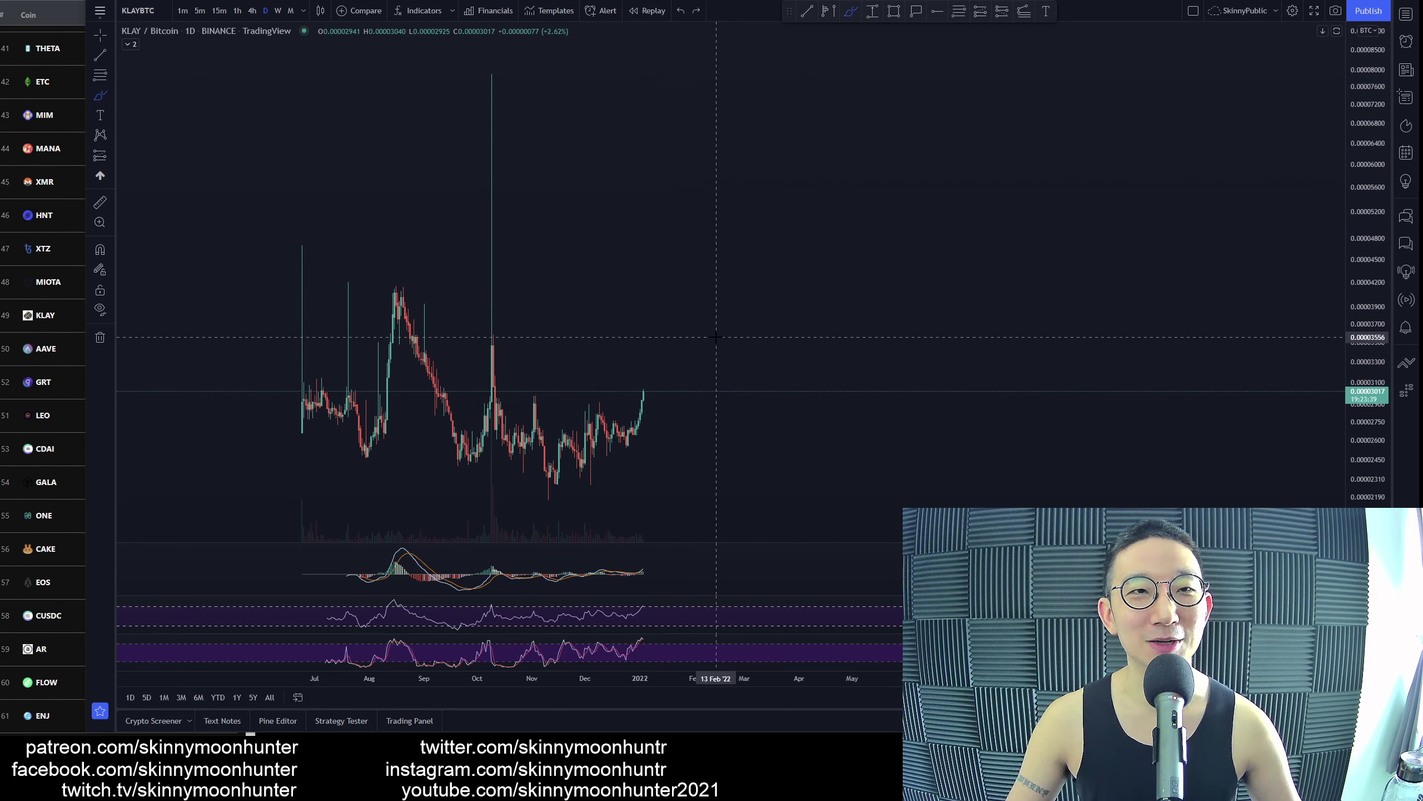
text(KLAY)
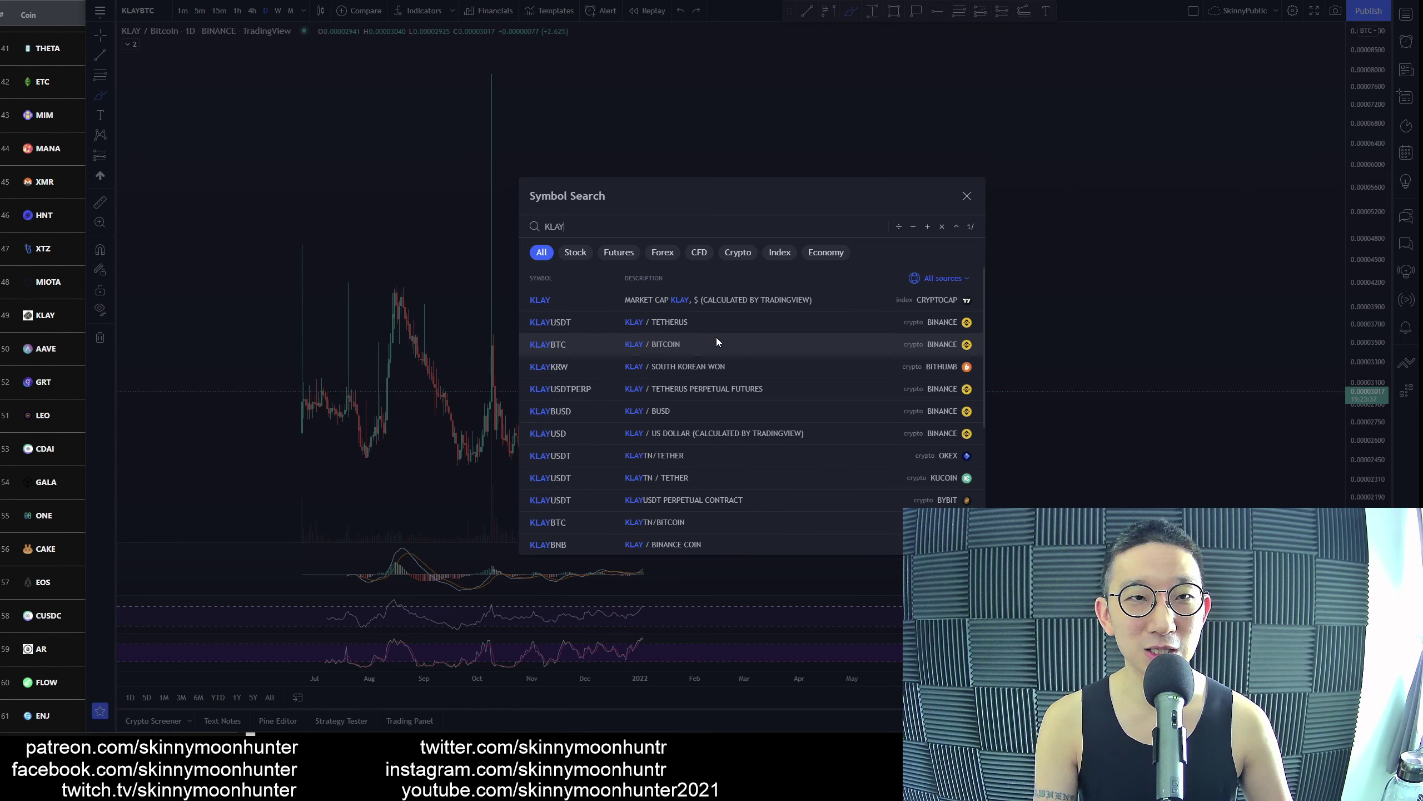
text(BTC)
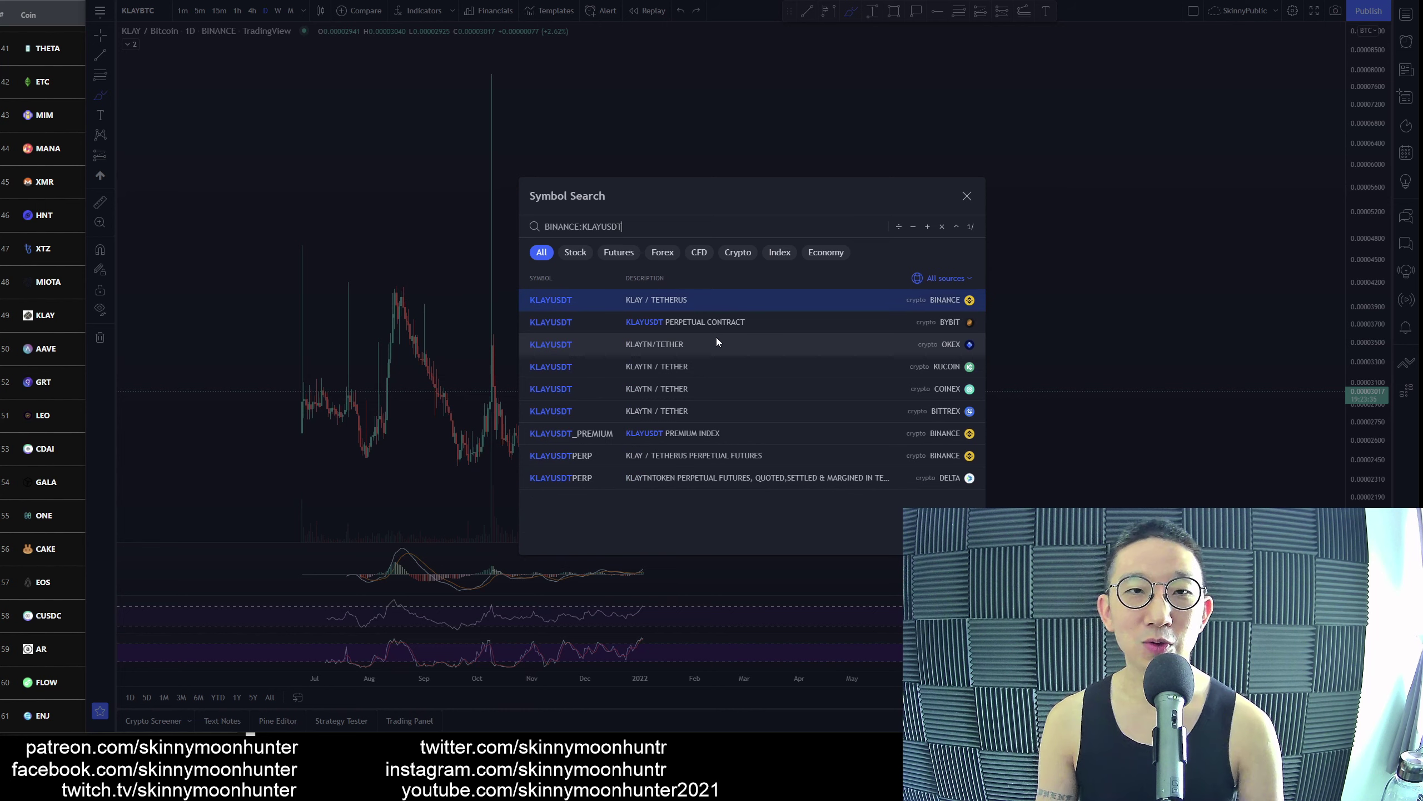
key(Return)
key(ctrl+z)
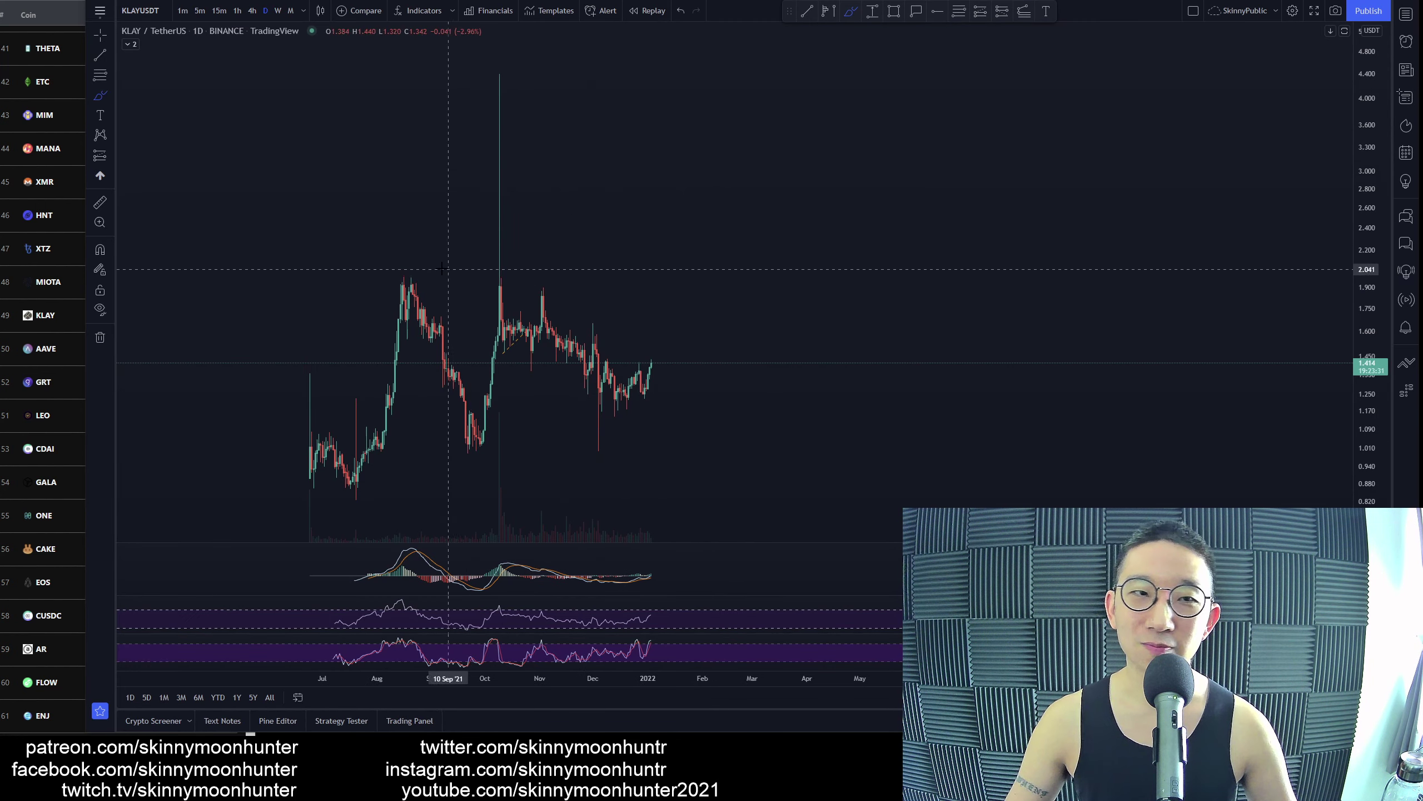
Sketch converging upper and lower boundaries on KLAYUSDT with narrowing swings and an upward breakout, and undo the sketches
drag(363, 271, 837, 309)
drag(439, 452, 758, 432)
mouse_move(370, 266)
mouse_down()
mouse_move(686, 304)
mouse_move(732, 319)
mouse_move(787, 371)
mouse_move(839, 112)
mouse_move(840, 156)
mouse_up()
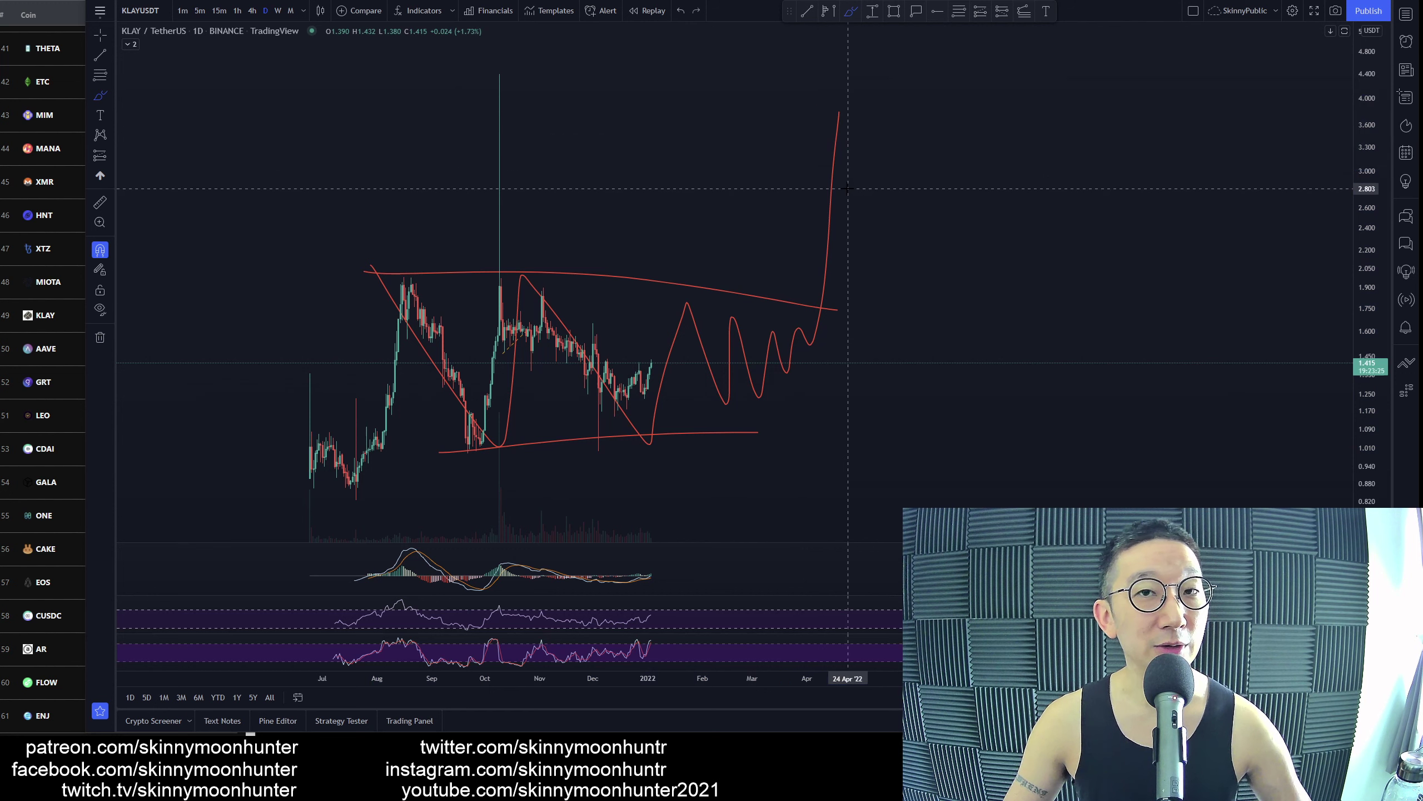
key(ctrl+z)
key(ctrl+z)
key(ctrl+z)
Switch to the CoinMarketCap chart, load Klaytn/Dollar, and rescale the price axis to show the full history with space for projections
key(alt+Tab)
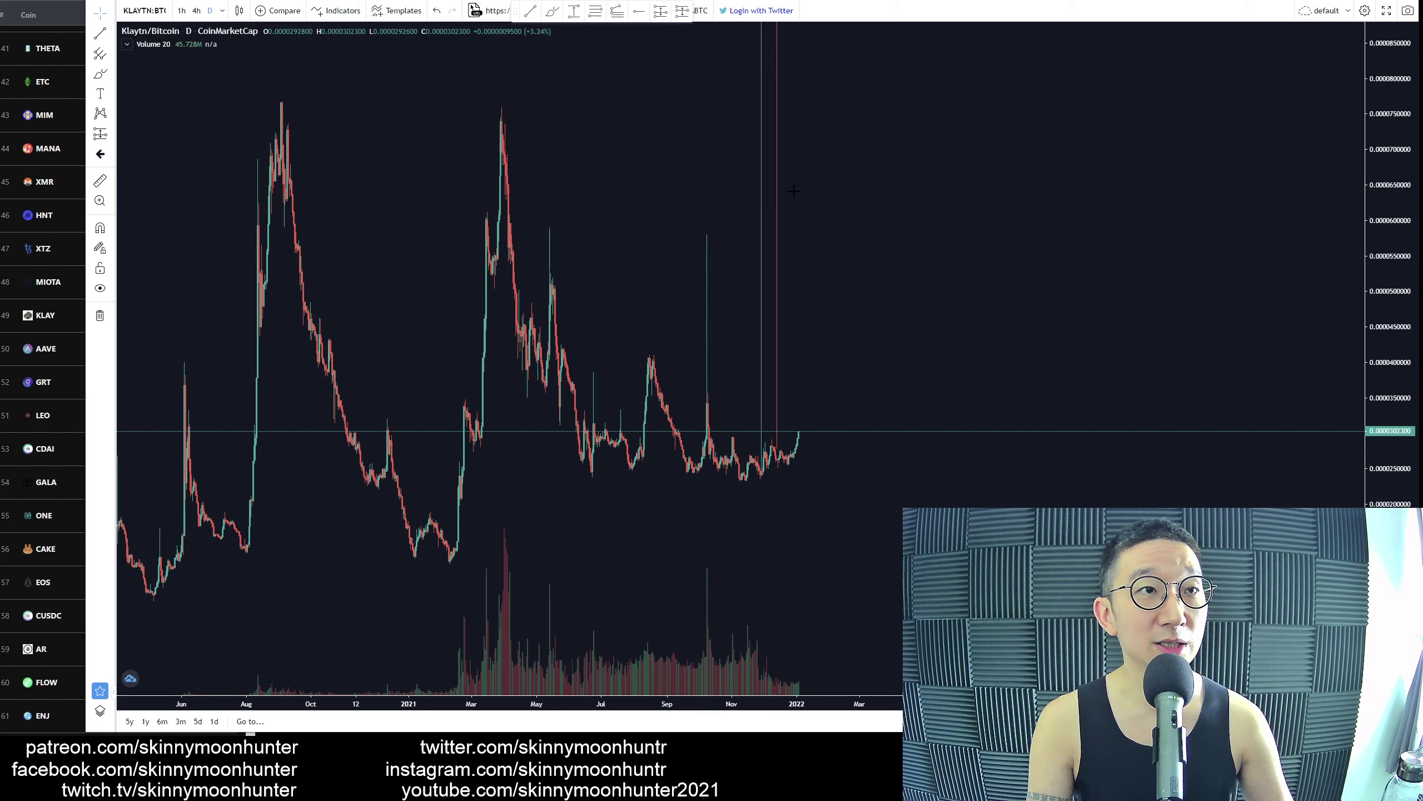
text(KLAY)
key(Down)
key(Return)
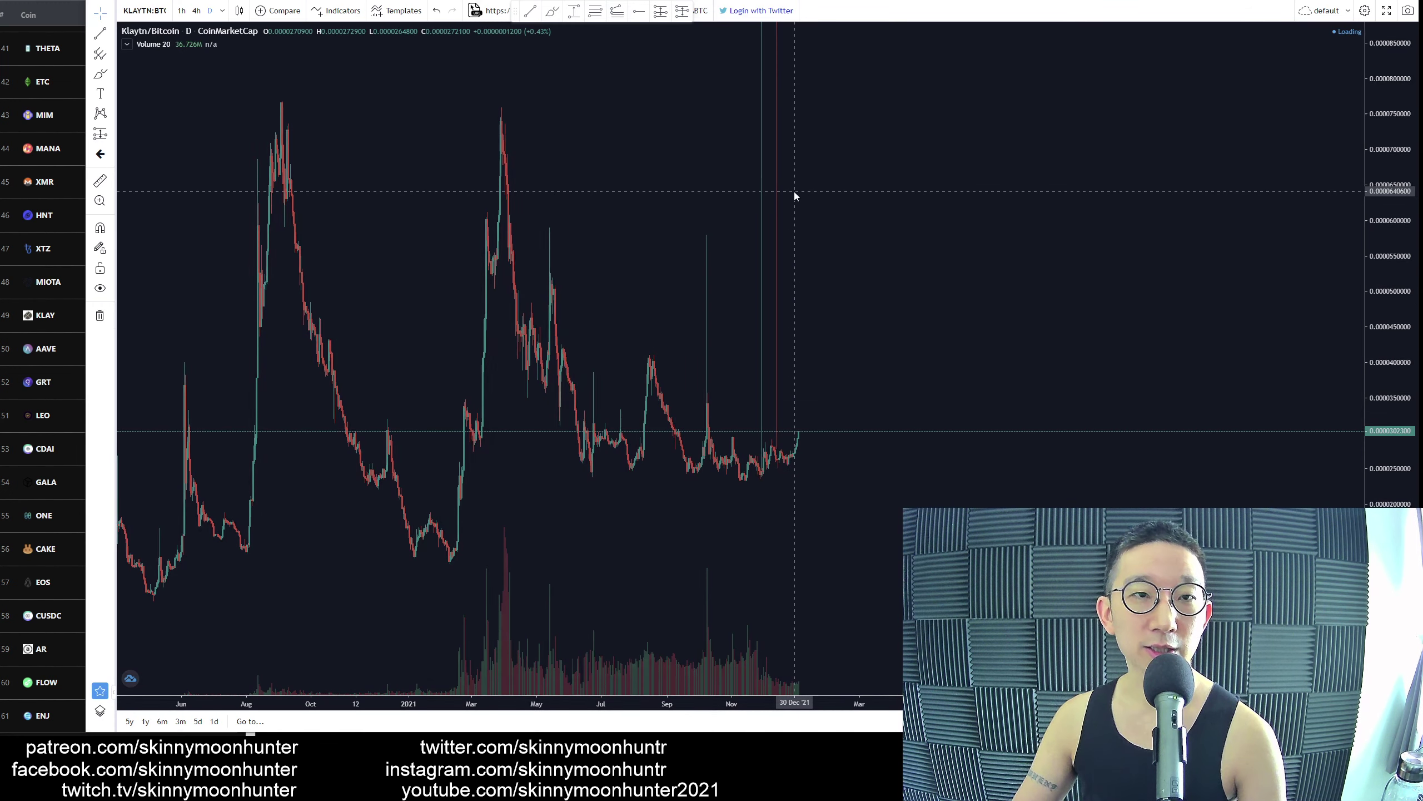
drag(331, 232, 929, 203)
drag(1369, 199, 1370, 225)
drag(1138, 342, 622, 377)
scroll(622, 378, up, 7)
drag(1200, 392, 870, 289)
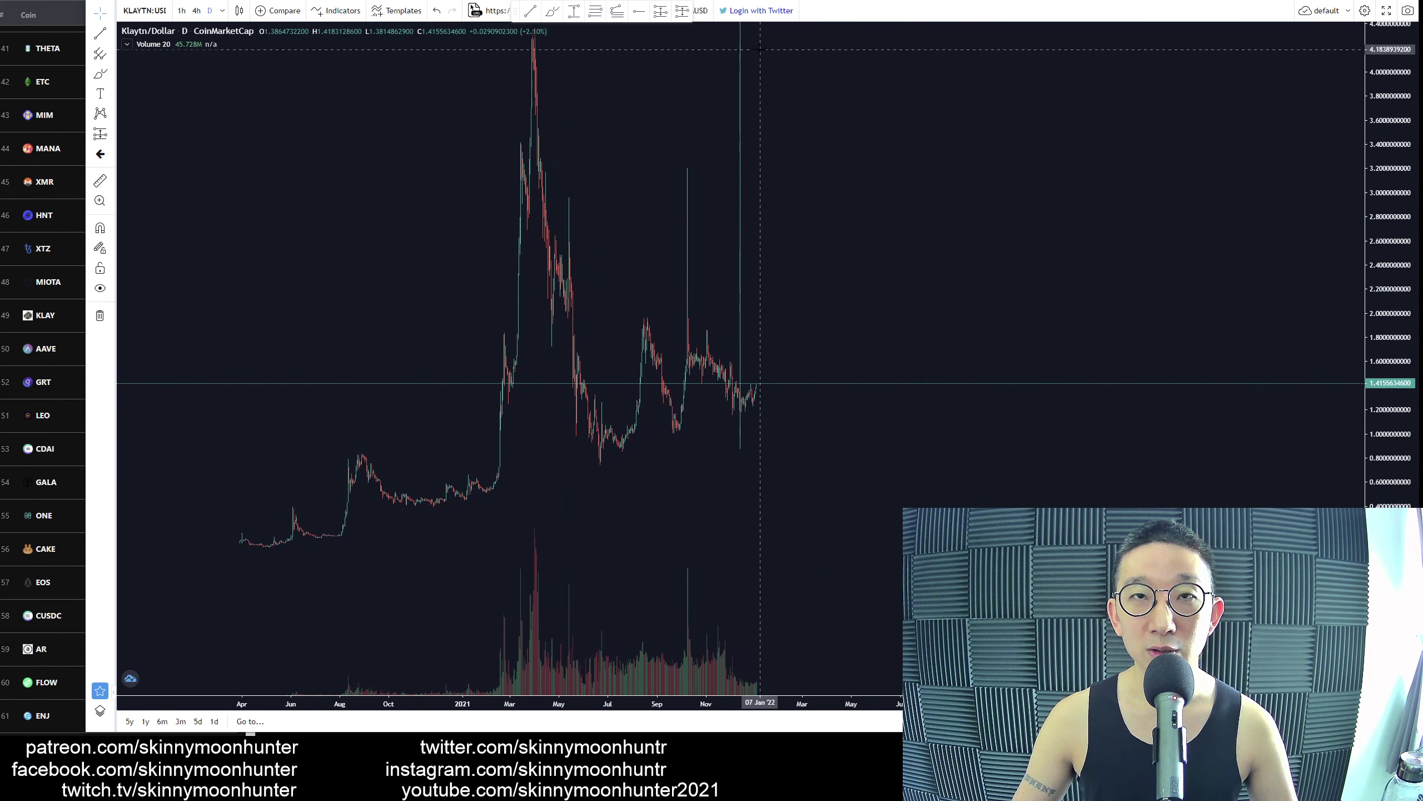
drag(881, 152, 707, 173)
Sketch three successive humps over the Klaytn/Dollar lows since June 2021, a rising neckline beneath them, and a downward breakdown arrow
click(554, 11)
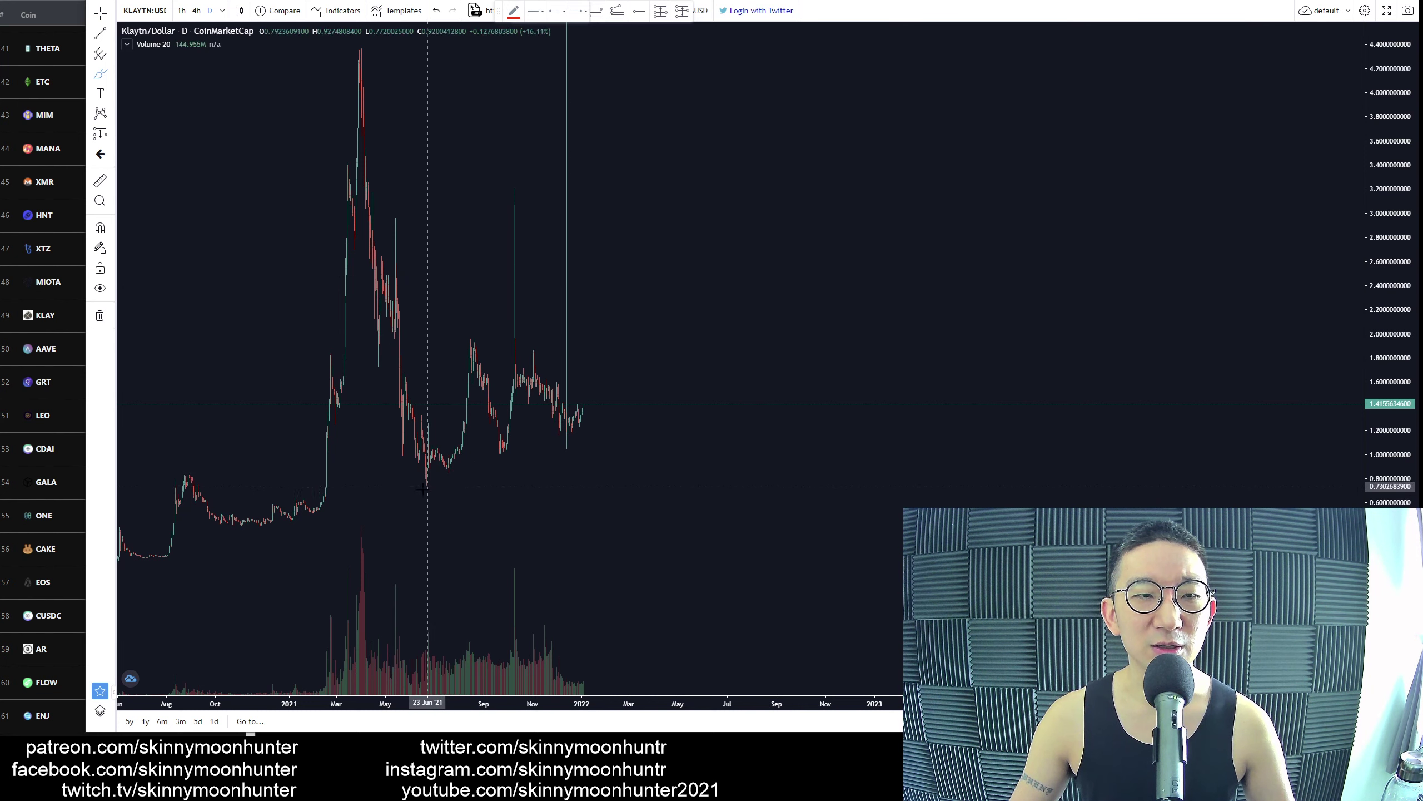
mouse_move(435, 480)
mouse_down()
mouse_move(471, 356)
mouse_move(499, 443)
mouse_up()
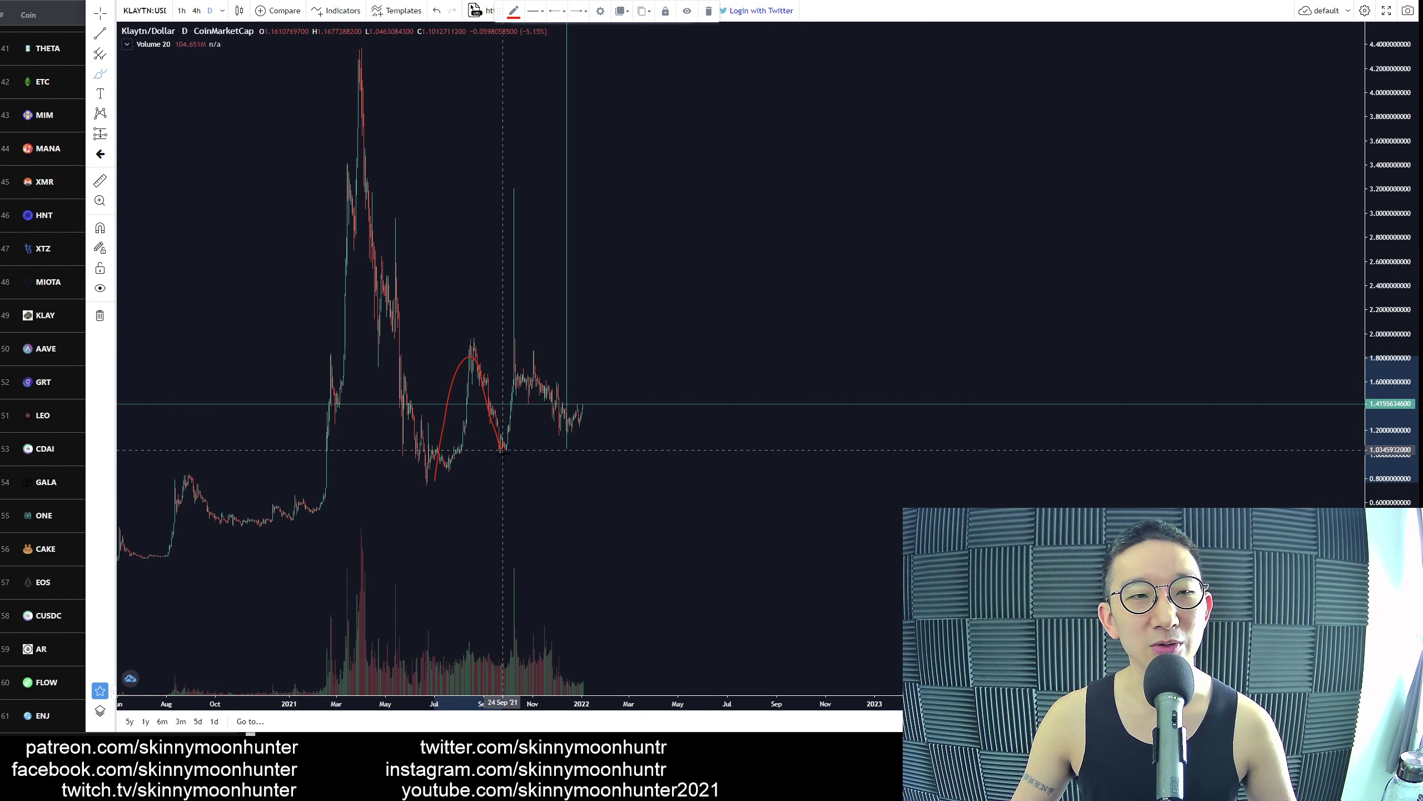
click(503, 453)
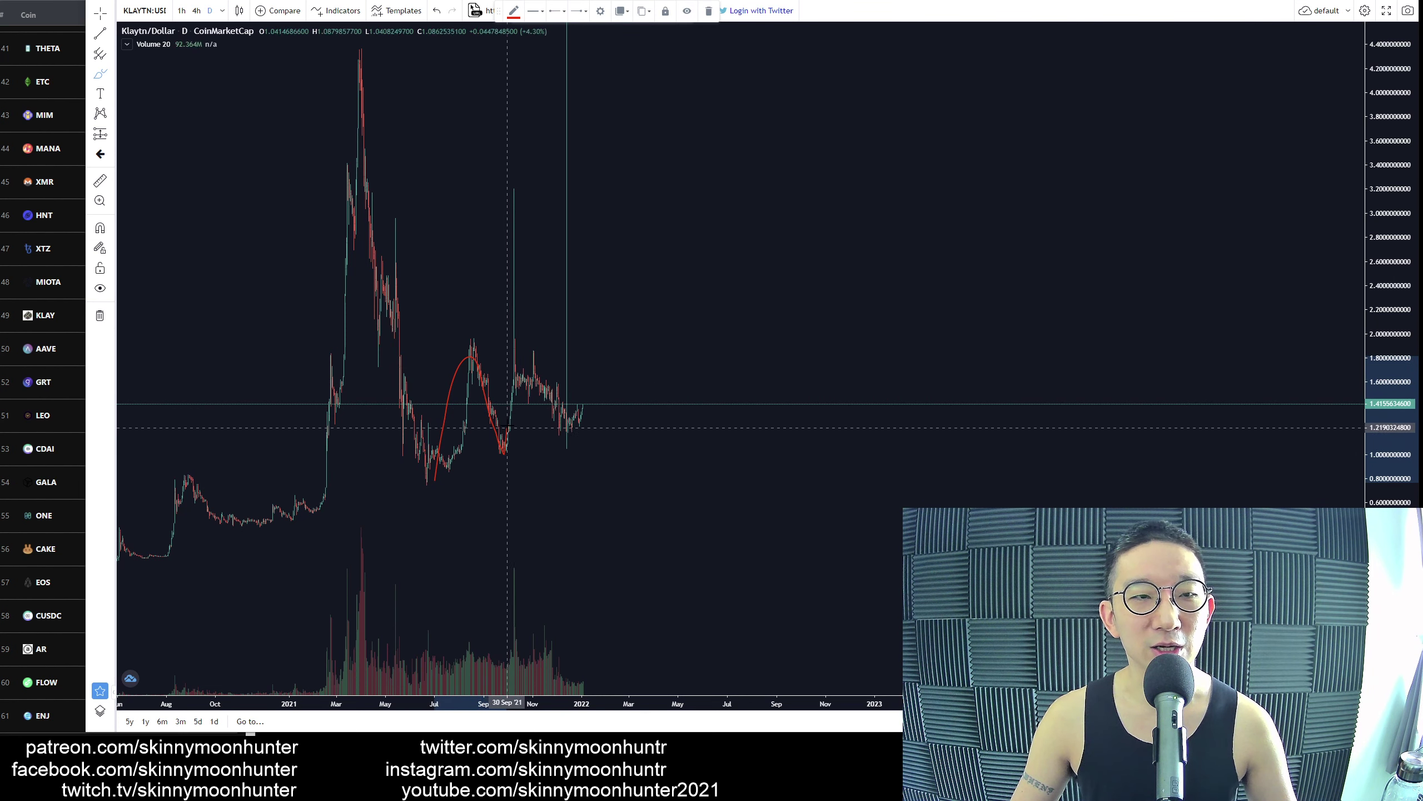
click(566, 449)
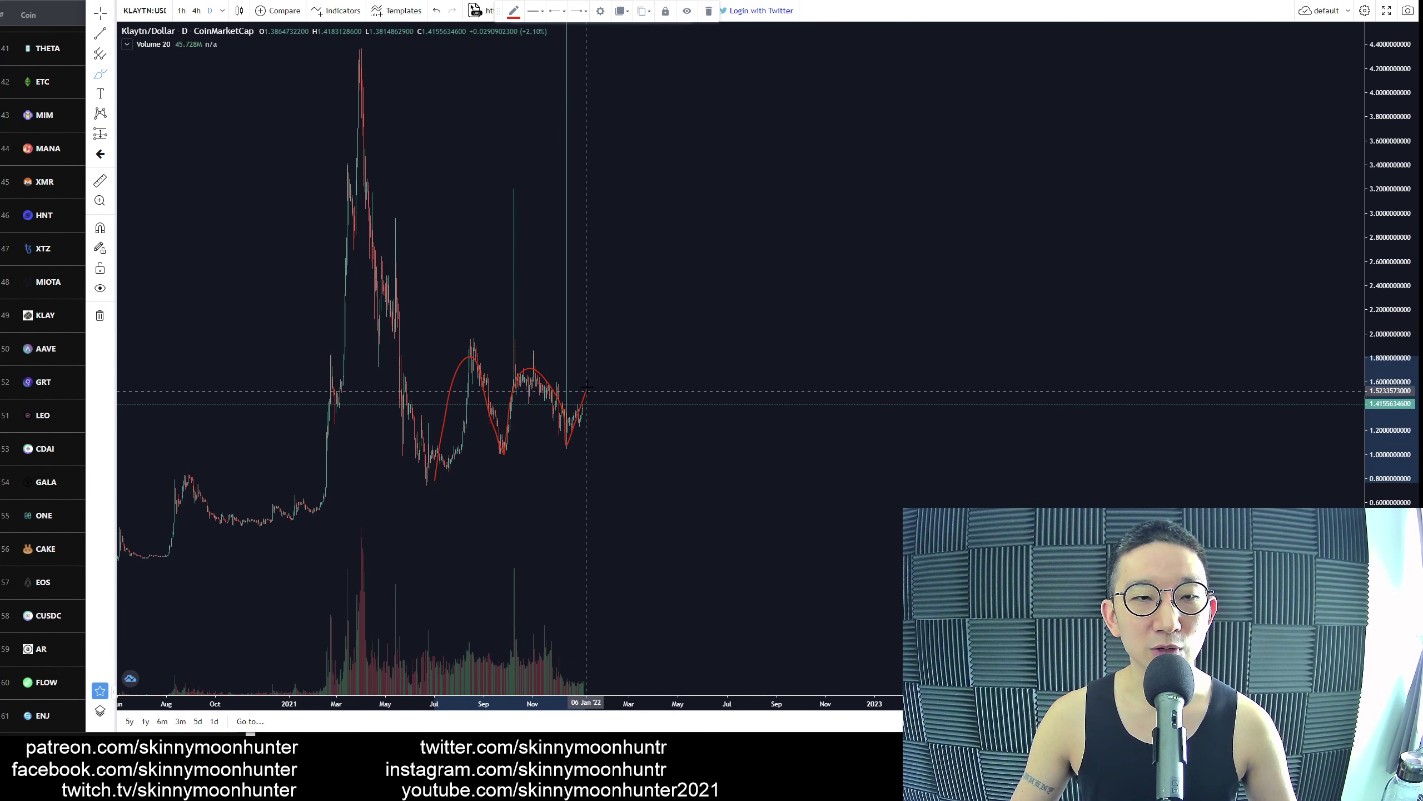
click(623, 438)
mouse_move(407, 480)
mouse_down()
mouse_move(652, 443)
mouse_move(634, 524)
mouse_move(648, 521)
mouse_up()
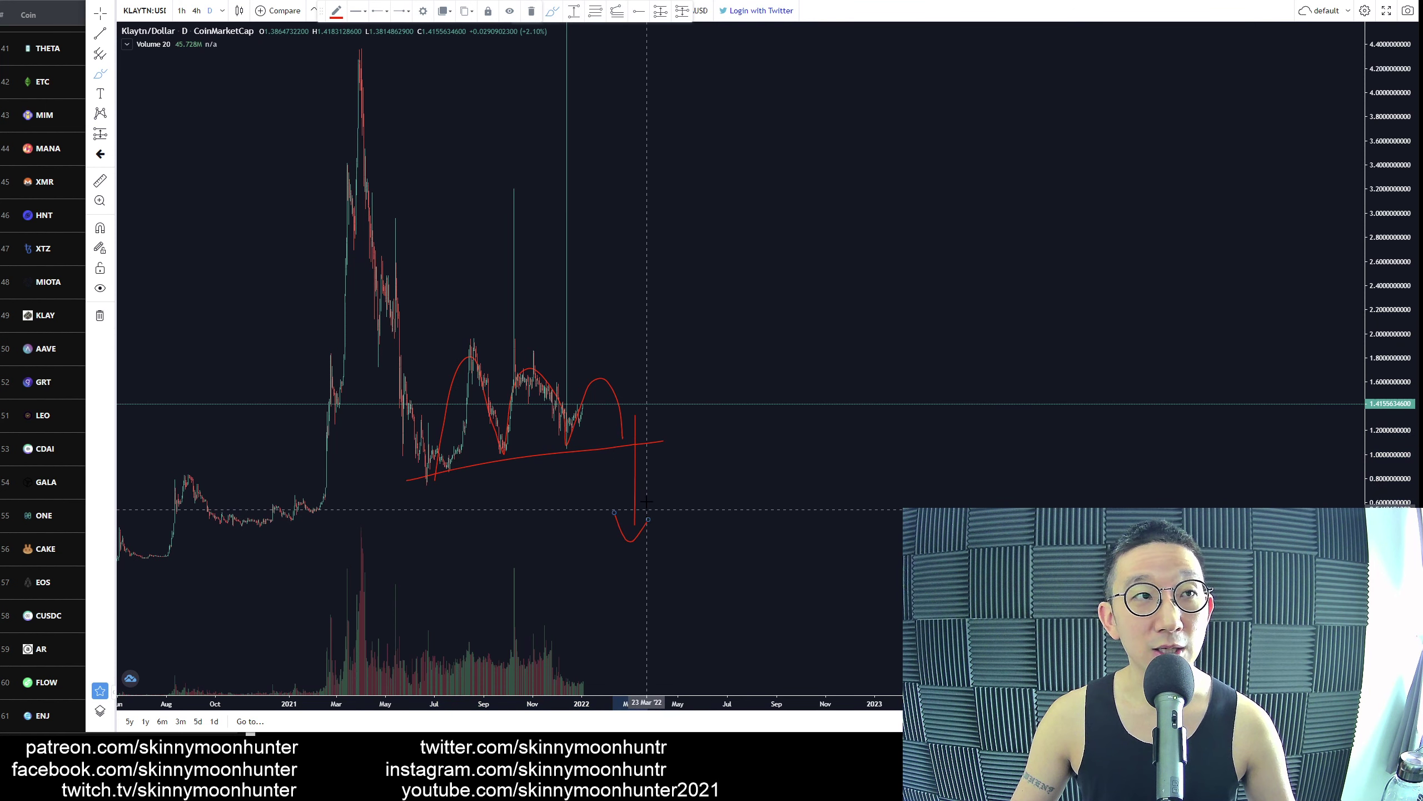
Undo the sketched humps, neckline and breakdown arrow on the Klaytn/Dollar chart
key(ctrl+z)
key(ctrl+z)
key(ctrl+z)
key(ctrl+z)
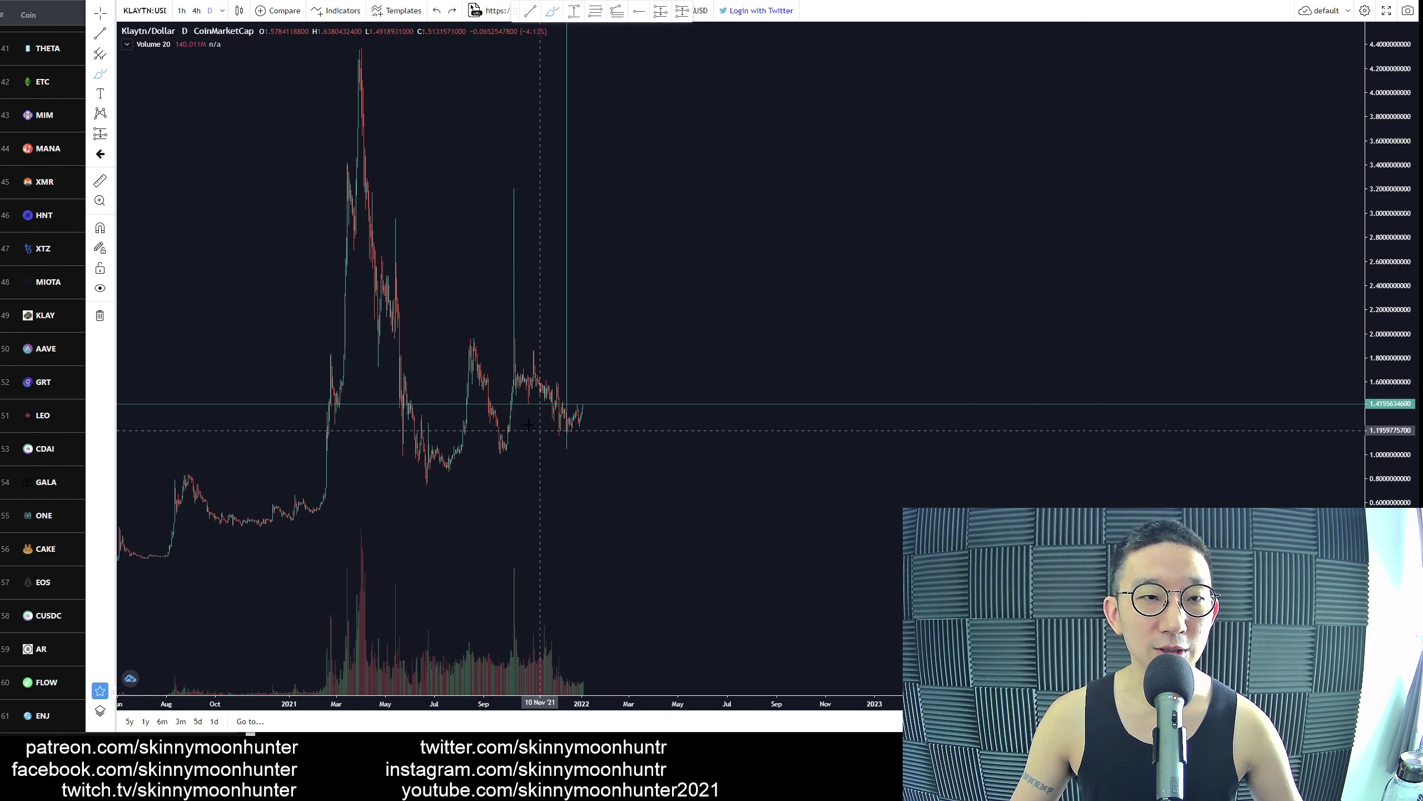
Sketch successive rounded bottoms beneath a neckline near 2.0, an upward breakout arrow to about 3.8, and a circle around the 2021 peak
mouse_move(394, 330)
mouse_down()
mouse_move(467, 446)
mouse_move(525, 338)
mouse_move(573, 435)
mouse_move(606, 343)
mouse_up()
mouse_move(355, 339)
mouse_down()
mouse_move(677, 348)
mouse_move(611, 372)
mouse_move(650, 339)
mouse_move(693, 127)
mouse_move(710, 145)
mouse_up()
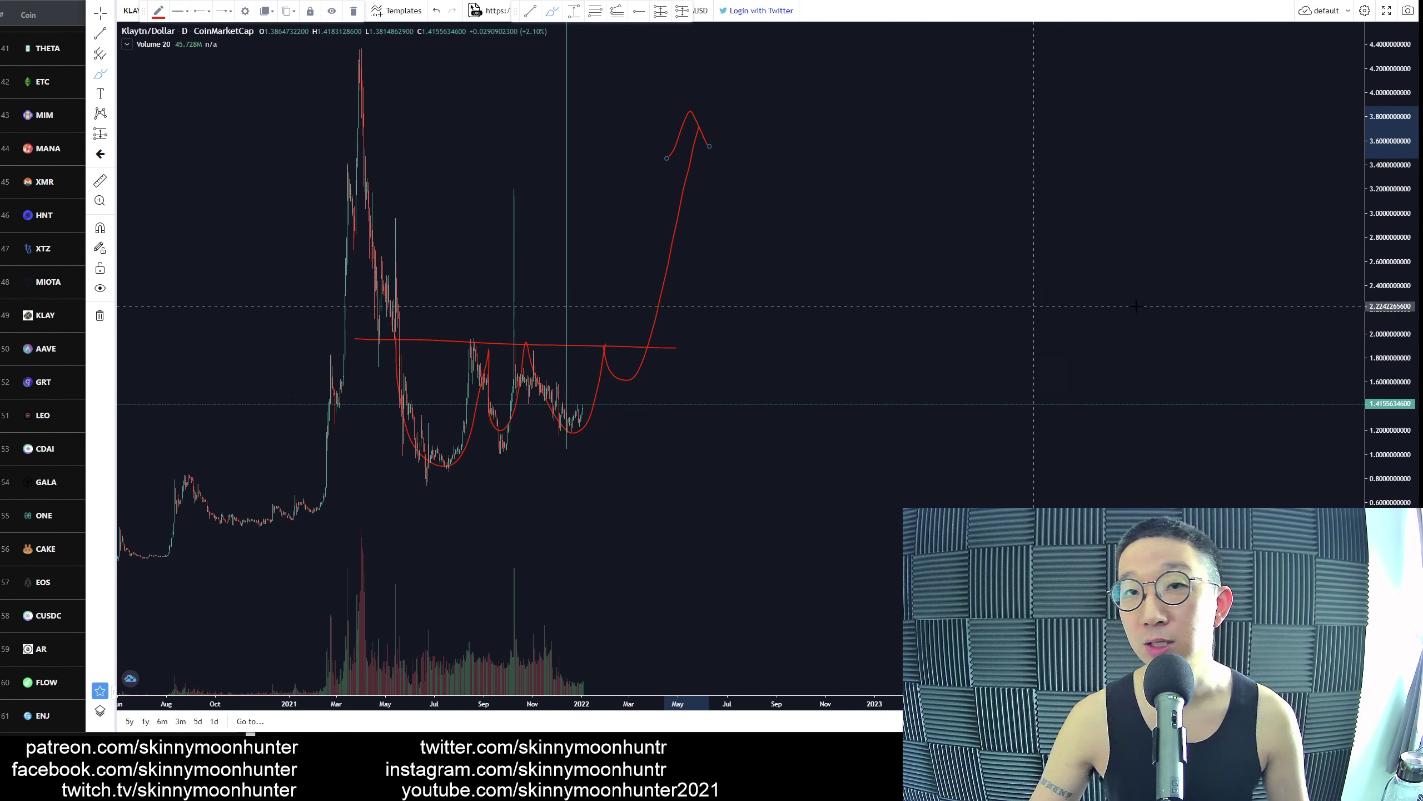
drag(1385, 183, 1385, 190)
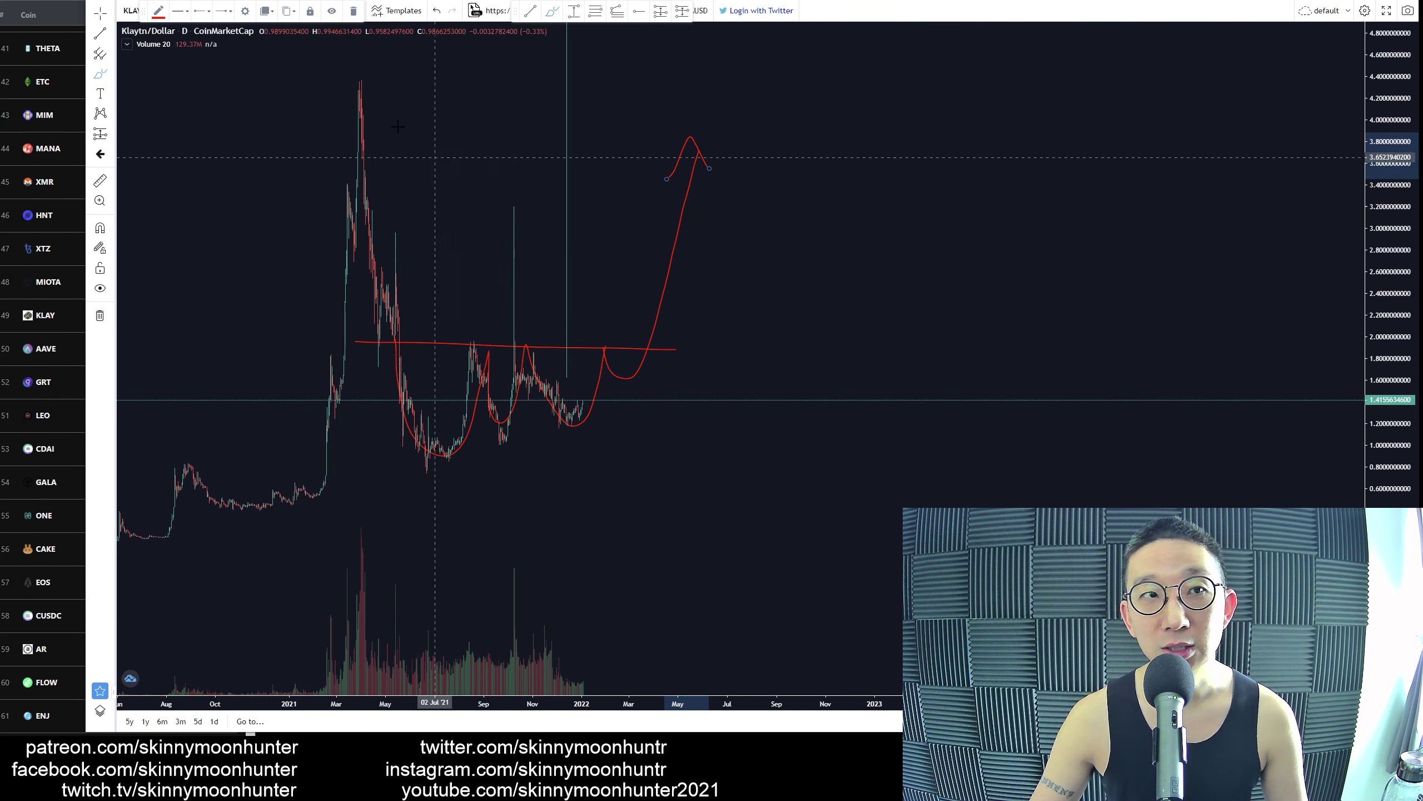
drag(389, 67, 386, 75)
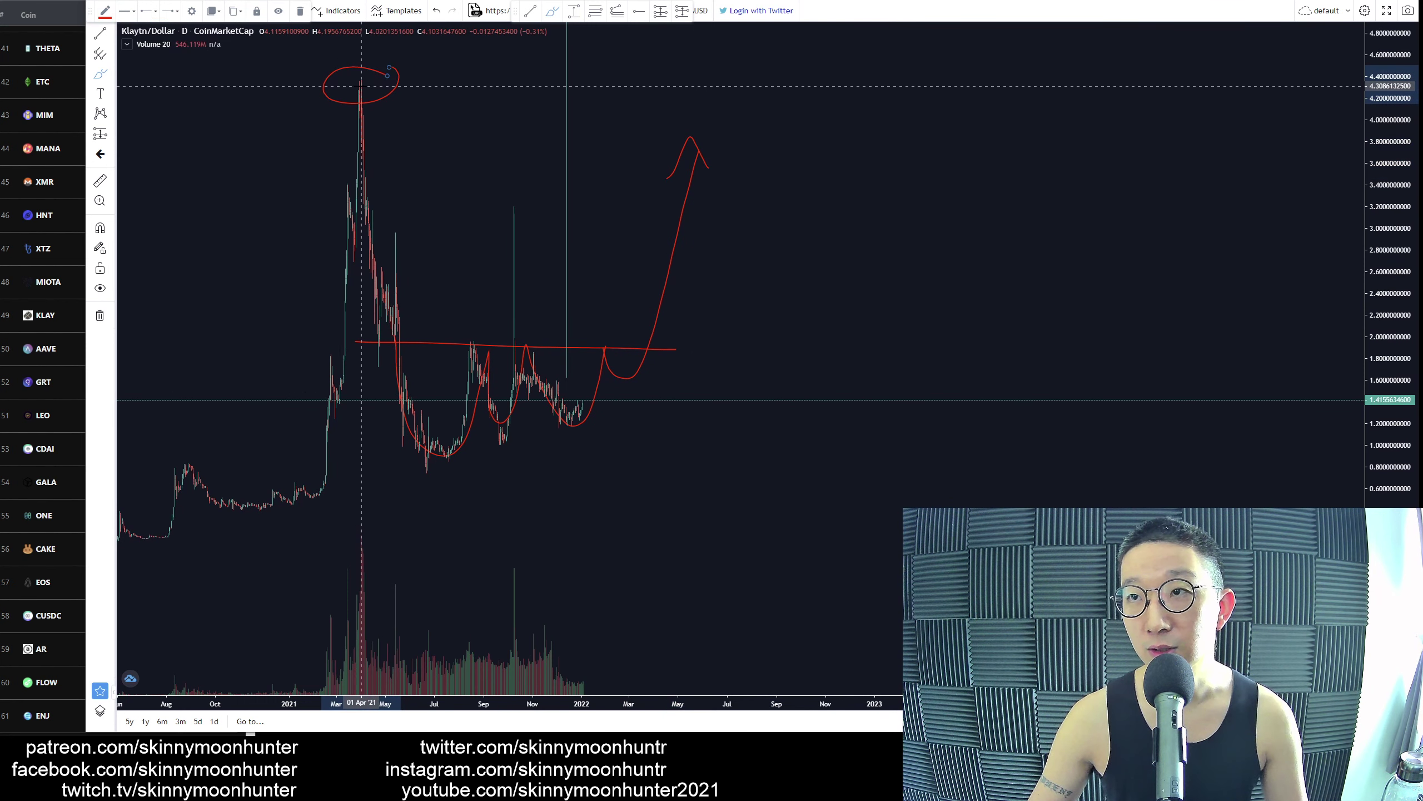
Undo the peak circle, breakout arrow, neckline and rounded-bottom sketches to clear the Klaytn/Dollar chart
key(ctrl+z)
key(ctrl+z)
key(ctrl+z)
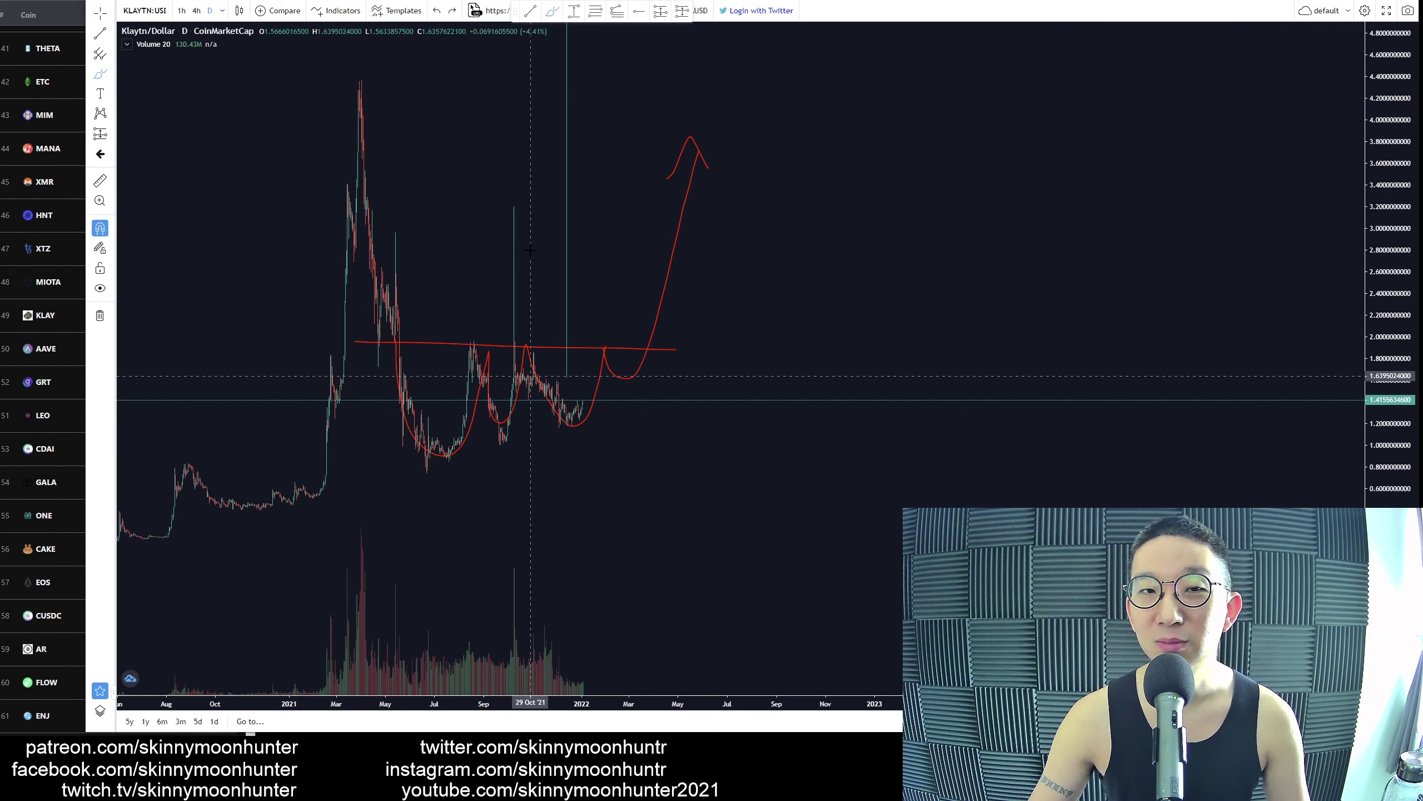
key(ctrl+z)
key(ctrl+z)
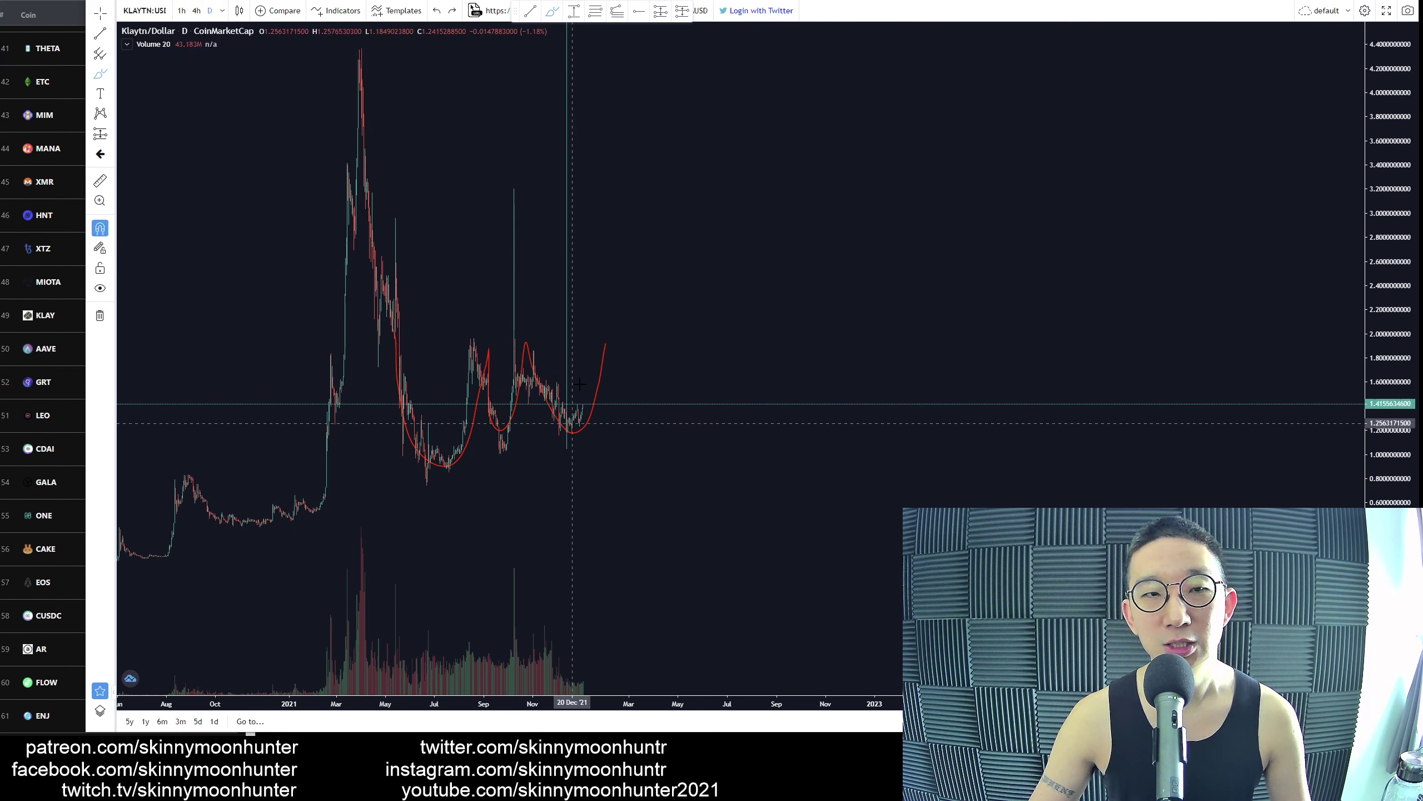
mouse_move(621, 347)
mouse_down()
mouse_move(584, 337)
mouse_move(473, 479)
mouse_up()
key(ctrl+z)
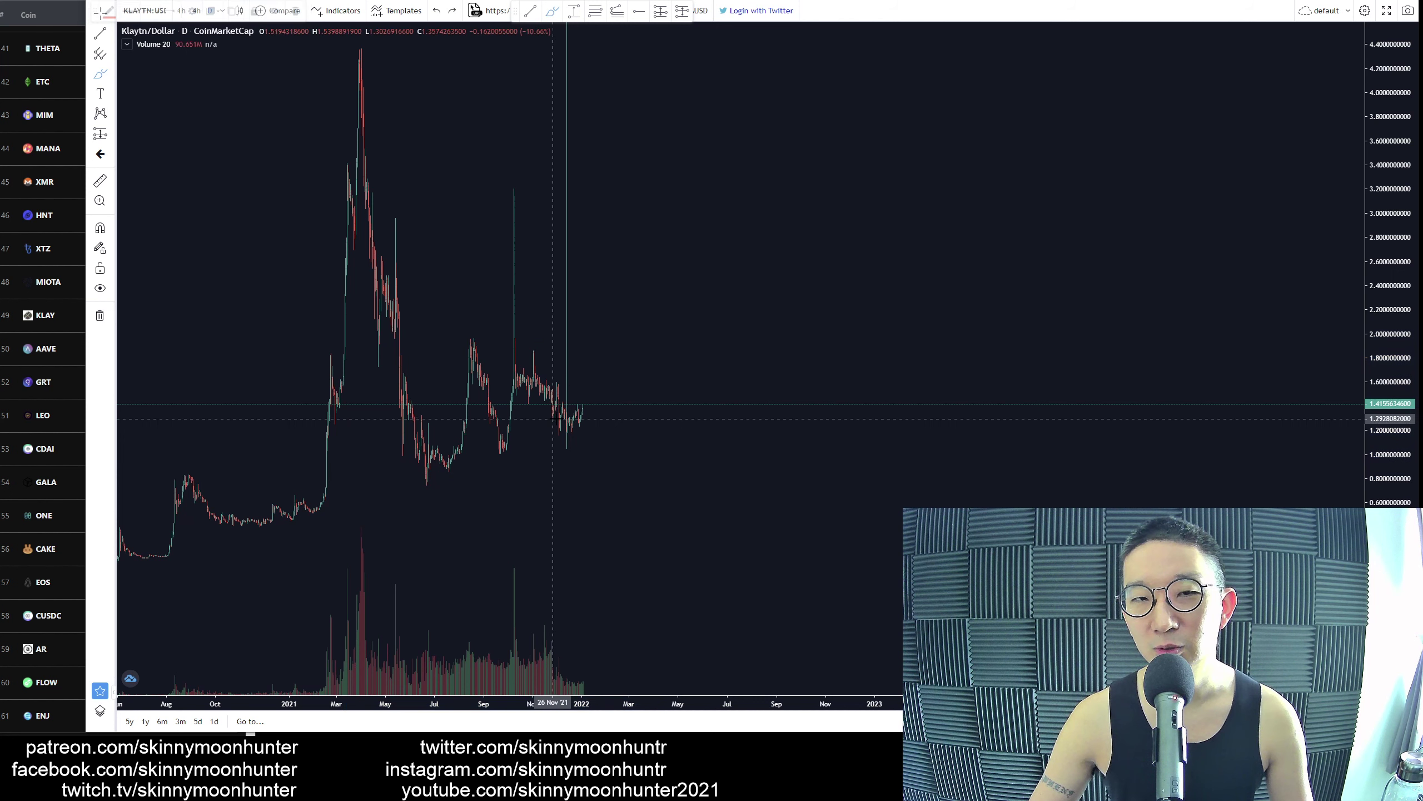
Sketch a hump from the latest price down to about 1.1 in March 2022, with a breakdown through a support line beneath the lows
drag(577, 420, 601, 348)
key(ctrl+z)
mouse_move(571, 427)
mouse_down()
mouse_move(612, 379)
mouse_move(638, 422)
mouse_up()
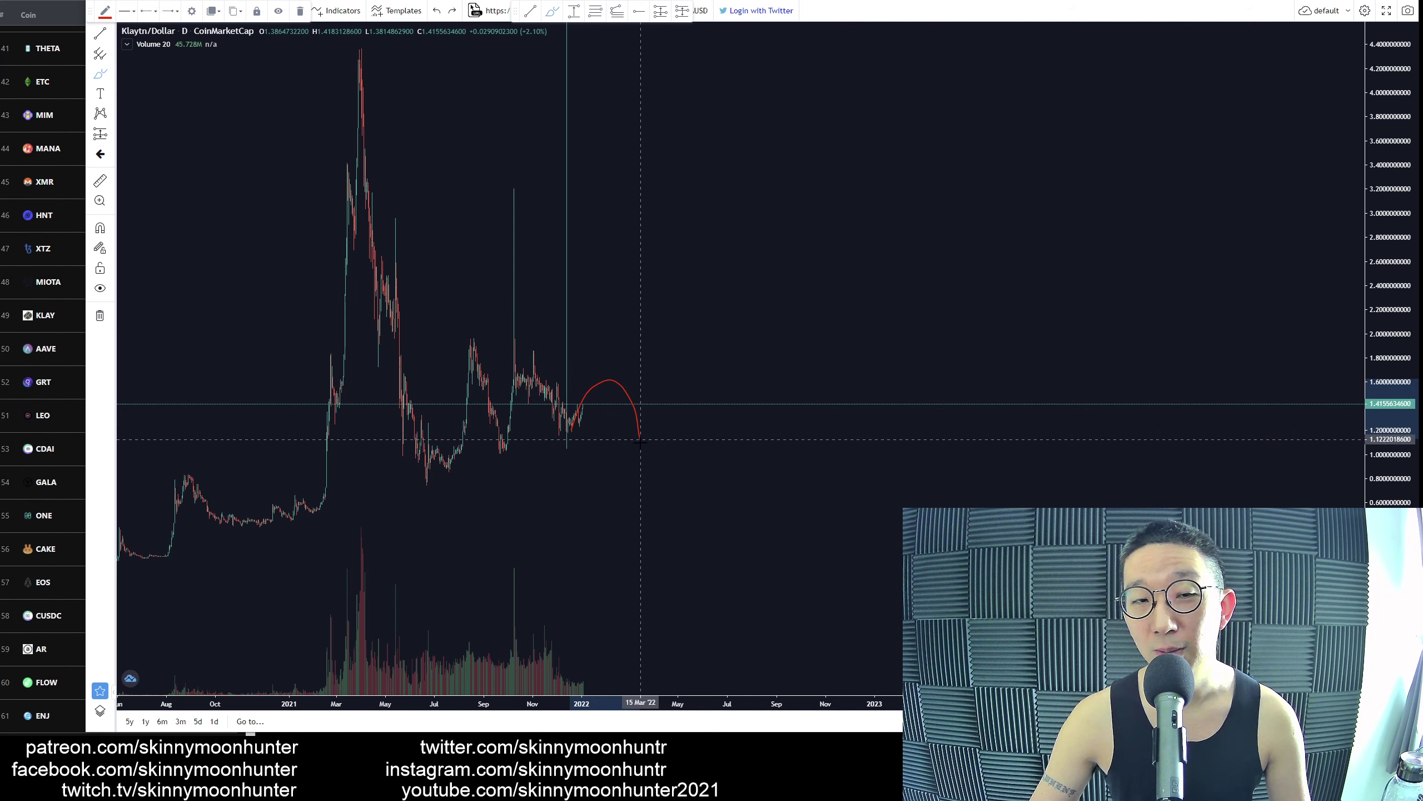
drag(411, 477, 749, 447)
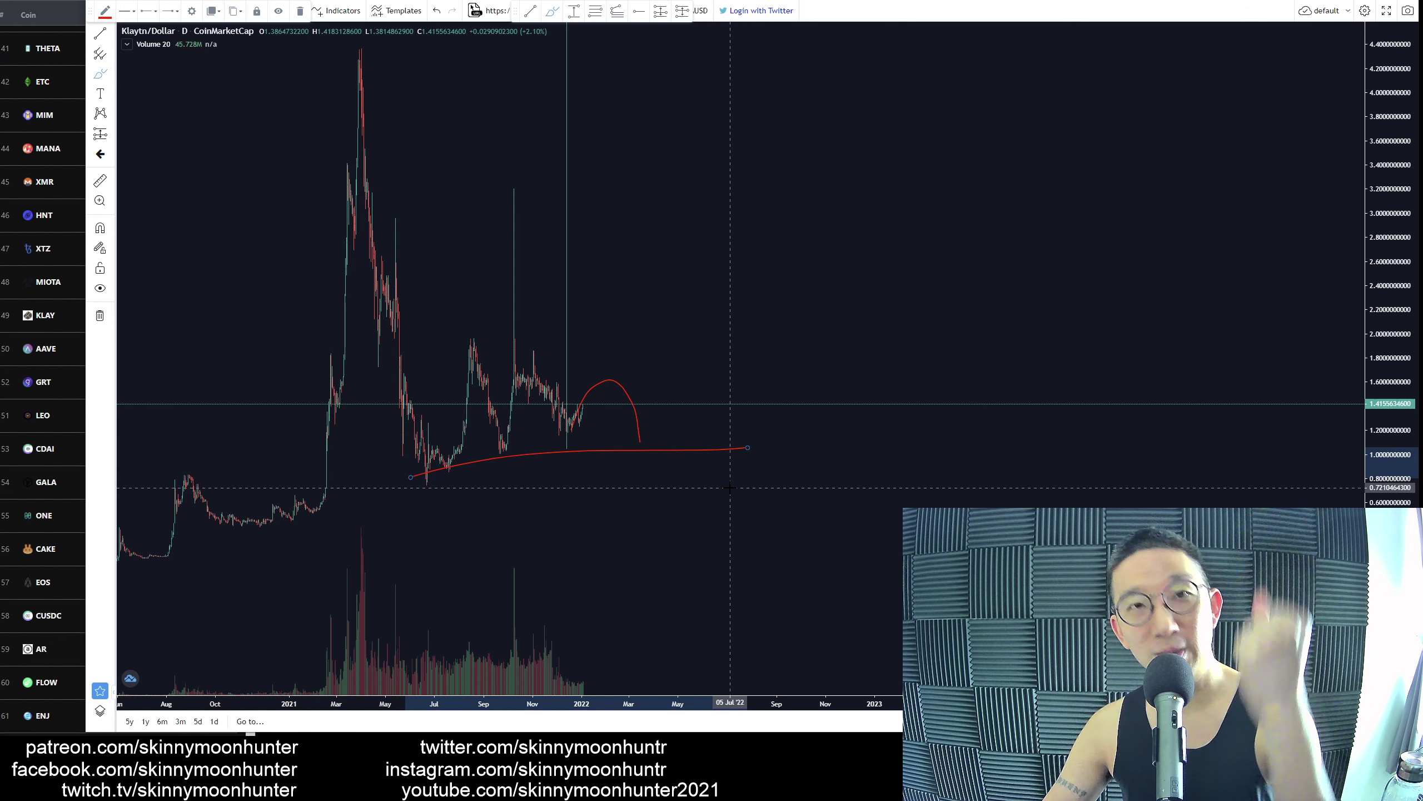
drag(671, 427, 709, 540)
Undo the breakdown, support line and projected hump sketches
key(ctrl+z)
key(ctrl+z)
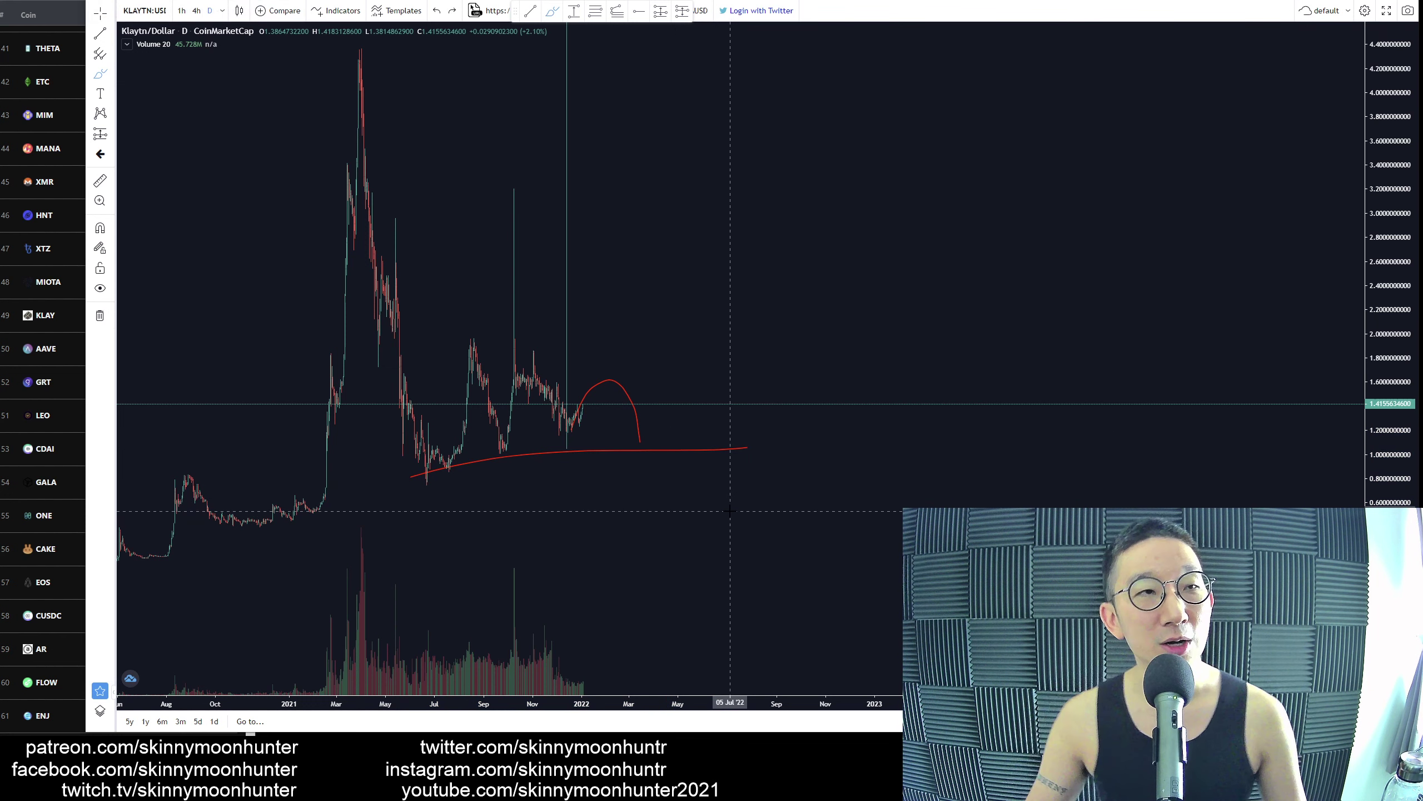
key(ctrl+z)
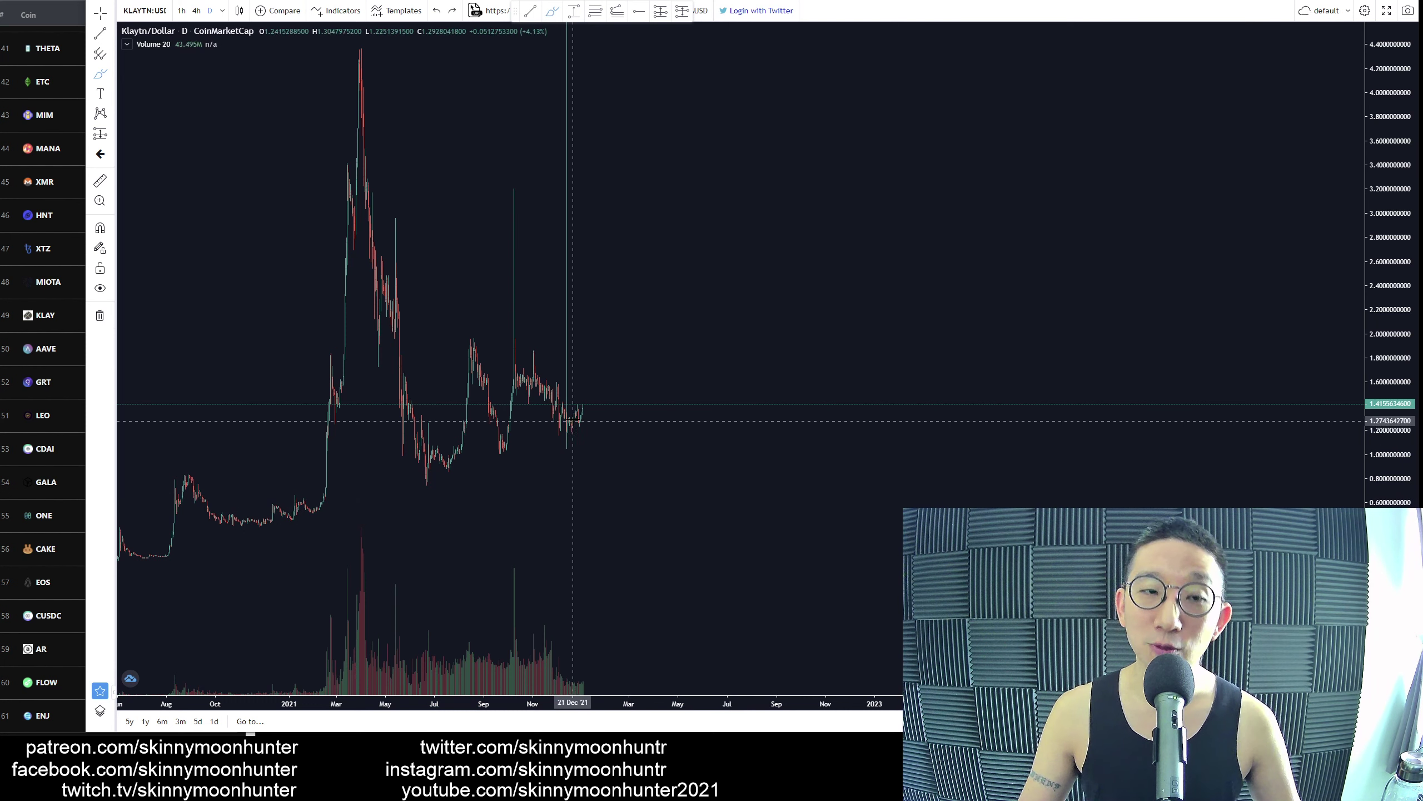
Sketch a short rising projection from the latest Klaytn/Dollar price into February 2022 and undo it
mouse_move(581, 421)
mouse_down()
mouse_move(617, 344)
mouse_move(370, 359)
mouse_move(554, 469)
mouse_move(624, 364)
mouse_up()
key(ctrl+z)
key(ctrl+z)
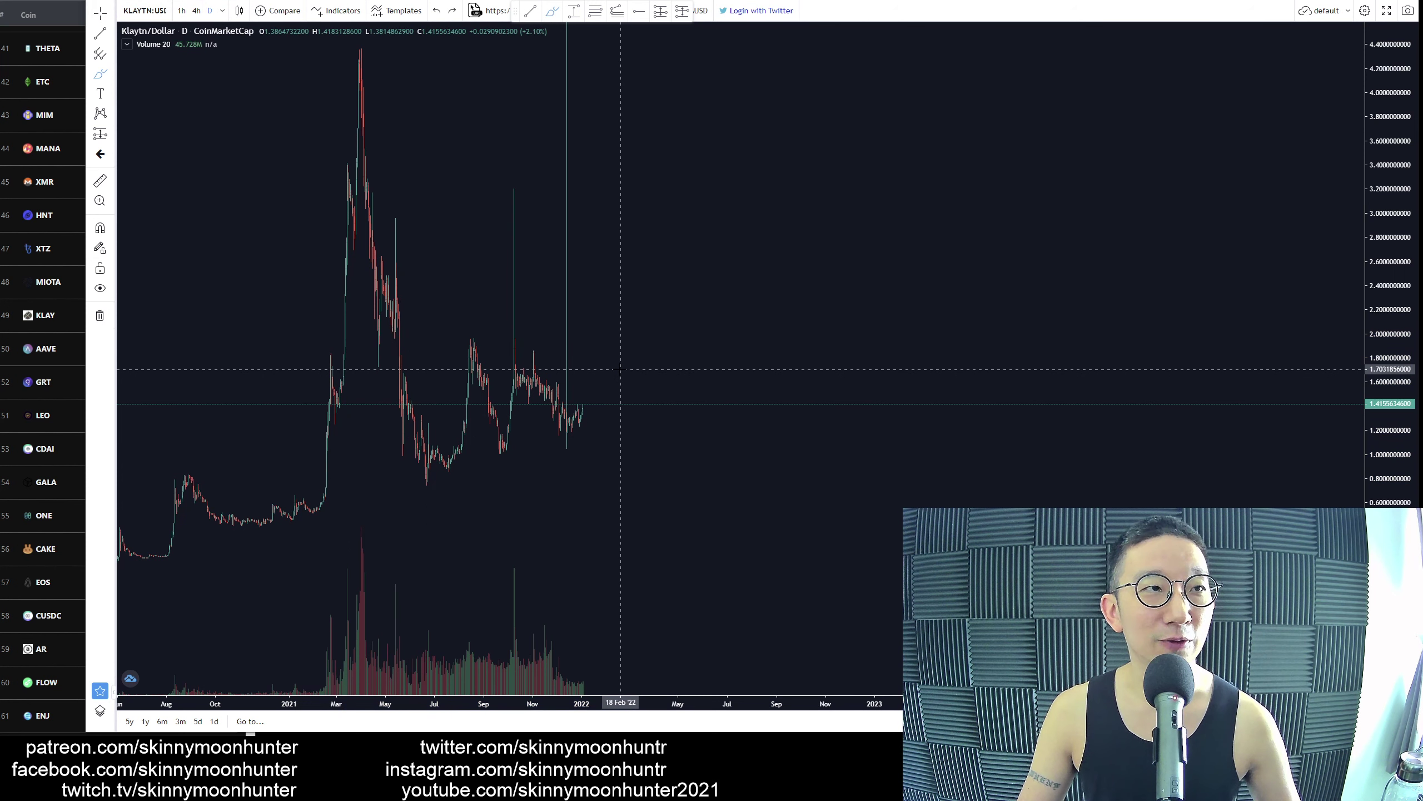